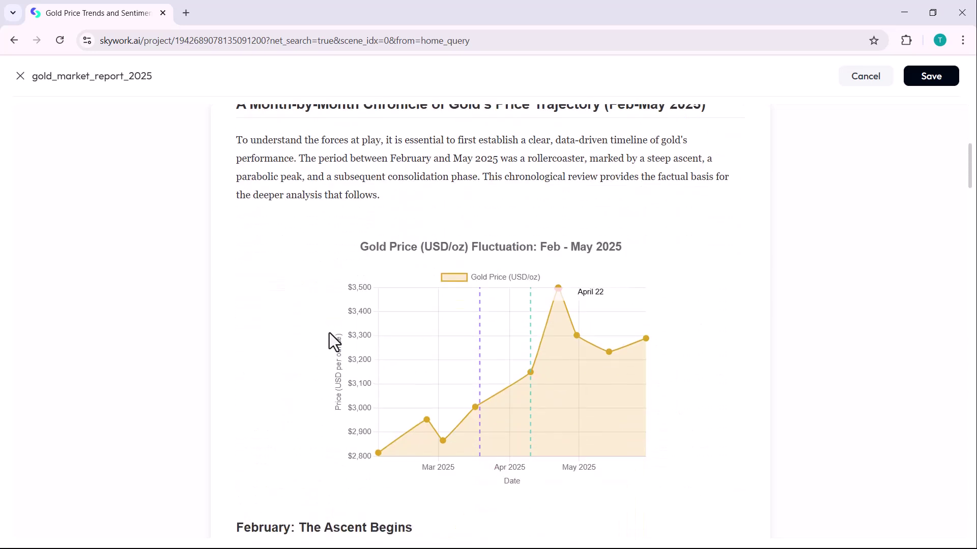
{"action": "scroll", "coordinate": [330, 340], "scroll_direction": "down", "scroll_amount": 3}
{"action": "scroll", "coordinate": [329, 340], "scroll_direction": "down", "scroll_amount": 1}
{"action": "scroll", "coordinate": [330, 340], "scroll_direction": "down", "scroll_amount": 3}
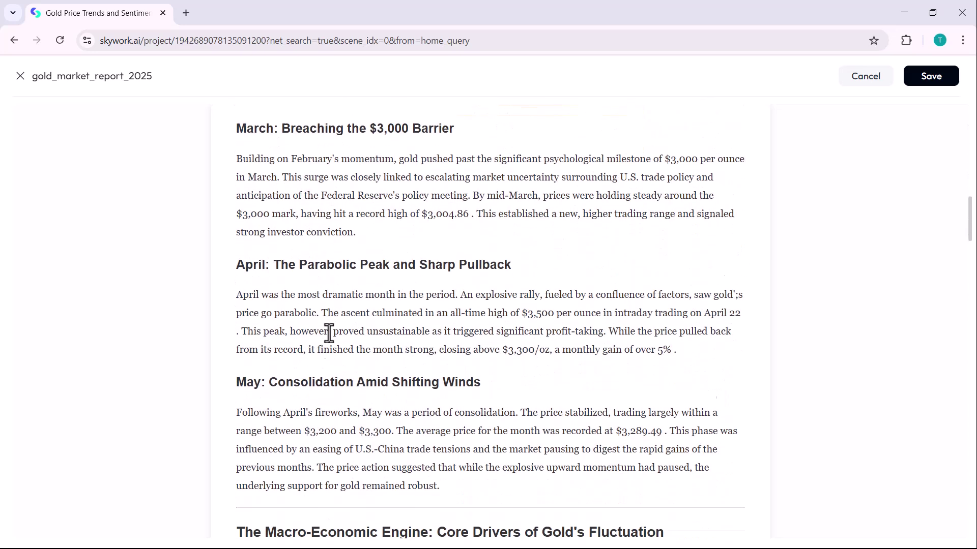
{"action": "scroll", "coordinate": [329, 333], "scroll_direction": "down", "scroll_amount": 2}
{"action": "scroll", "coordinate": [328, 333], "scroll_direction": "down", "scroll_amount": 2}
{"action": "scroll", "coordinate": [329, 333], "scroll_direction": "down", "scroll_amount": 2}
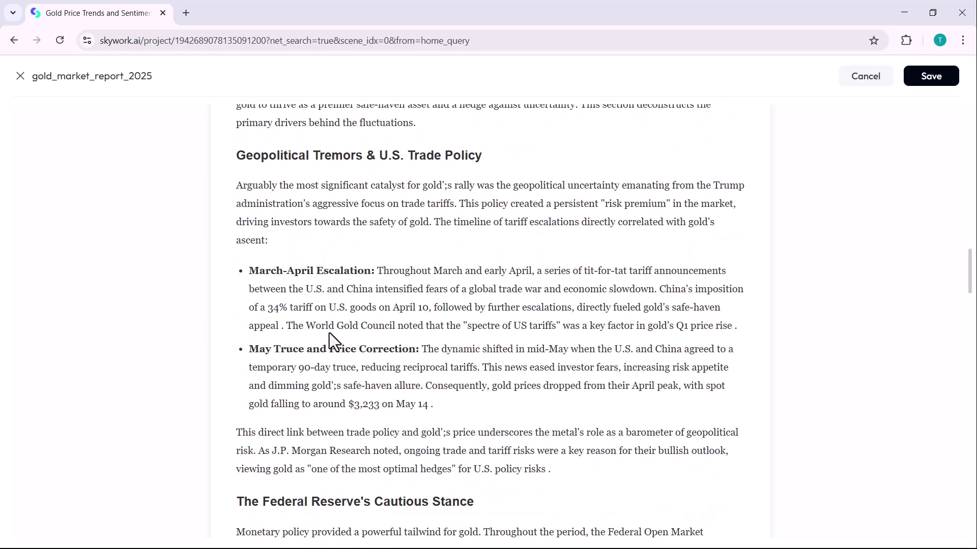
{"action": "scroll", "coordinate": [329, 332], "scroll_direction": "down", "scroll_amount": 4}
{"action": "scroll", "coordinate": [328, 333], "scroll_direction": "down", "scroll_amount": 2}
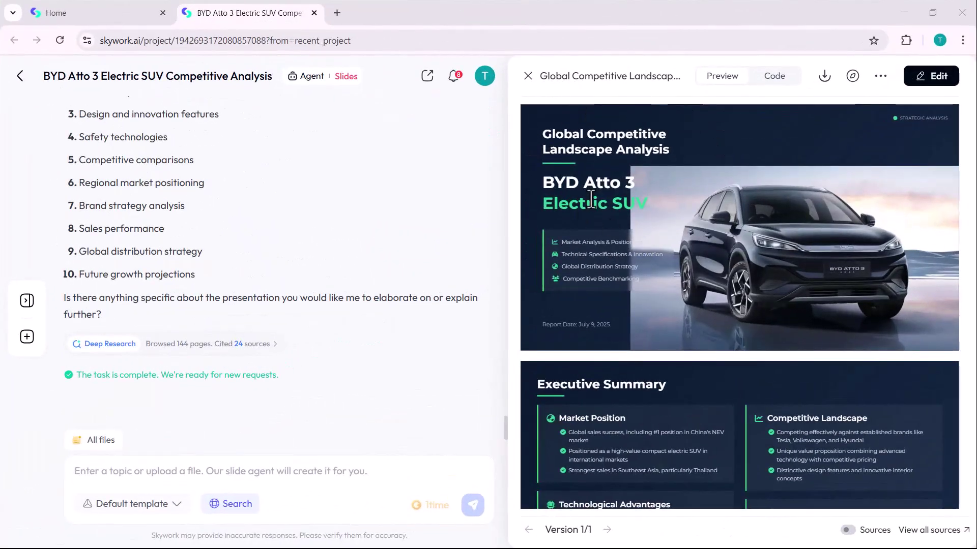
{"action": "scroll", "coordinate": [604, 276], "scroll_direction": "down", "scroll_amount": 3}
{"action": "scroll", "coordinate": [585, 294], "scroll_direction": "down", "scroll_amount": 3}
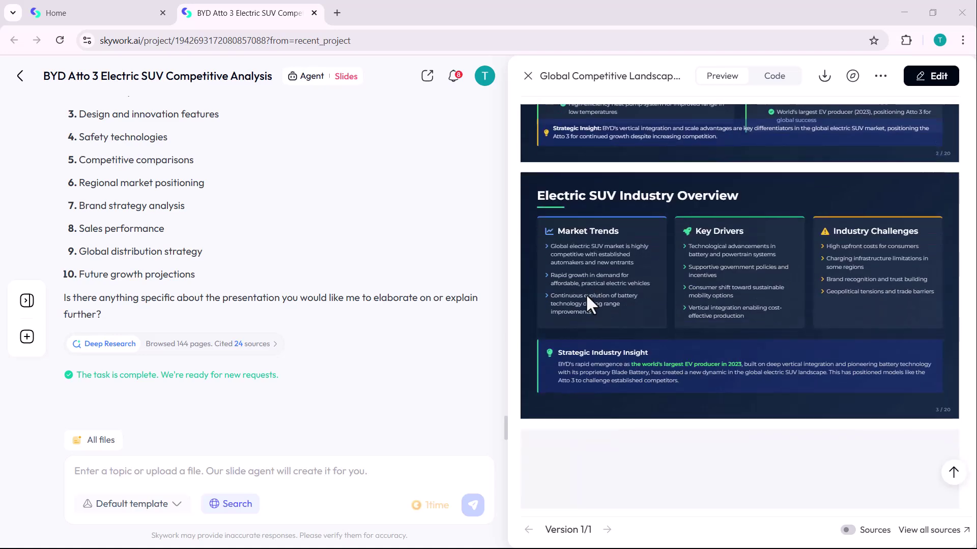
{"action": "scroll", "coordinate": [585, 294], "scroll_direction": "down", "scroll_amount": 2}
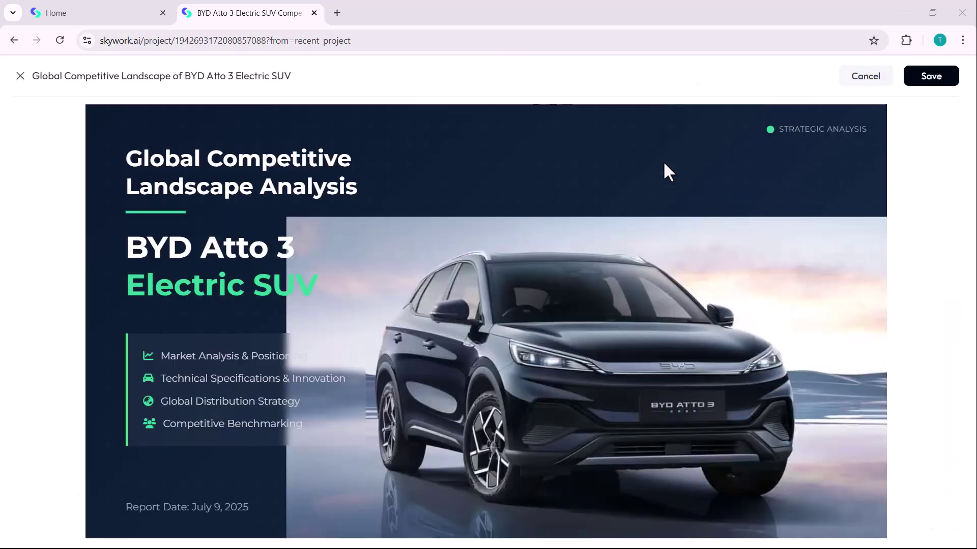
{"action": "scroll", "coordinate": [663, 172], "scroll_direction": "down", "scroll_amount": 1}
{"action": "scroll", "coordinate": [663, 172], "scroll_direction": "up", "scroll_amount": 1}
{"action": "scroll", "coordinate": [664, 163], "scroll_direction": "down", "scroll_amount": 3}
{"action": "scroll", "coordinate": [664, 164], "scroll_direction": "down", "scroll_amount": 3}
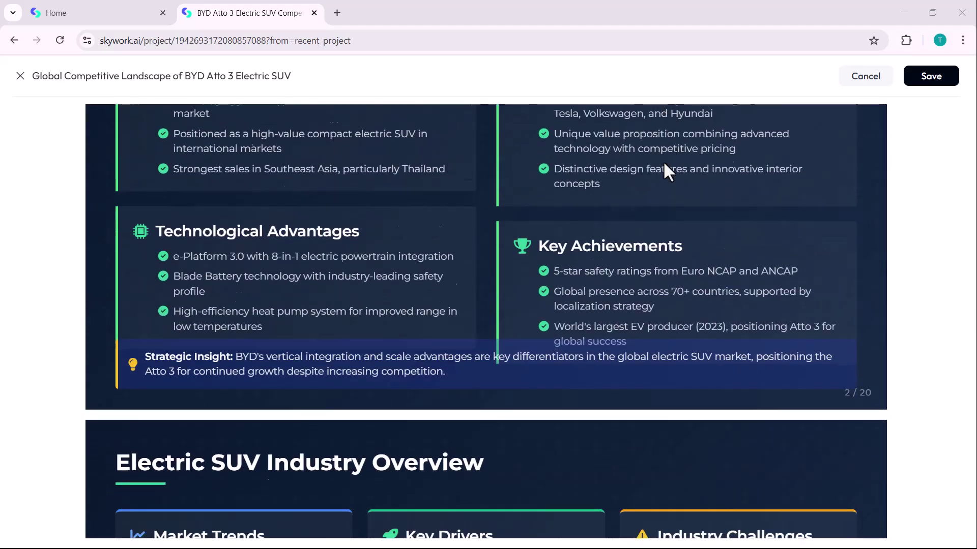
{"action": "scroll", "coordinate": [664, 163], "scroll_direction": "down", "scroll_amount": 3}
{"action": "scroll", "coordinate": [664, 172], "scroll_direction": "down", "scroll_amount": 3}
{"action": "scroll", "coordinate": [663, 172], "scroll_direction": "down", "scroll_amount": 4}
{"action": "scroll", "coordinate": [664, 172], "scroll_direction": "down", "scroll_amount": 3}
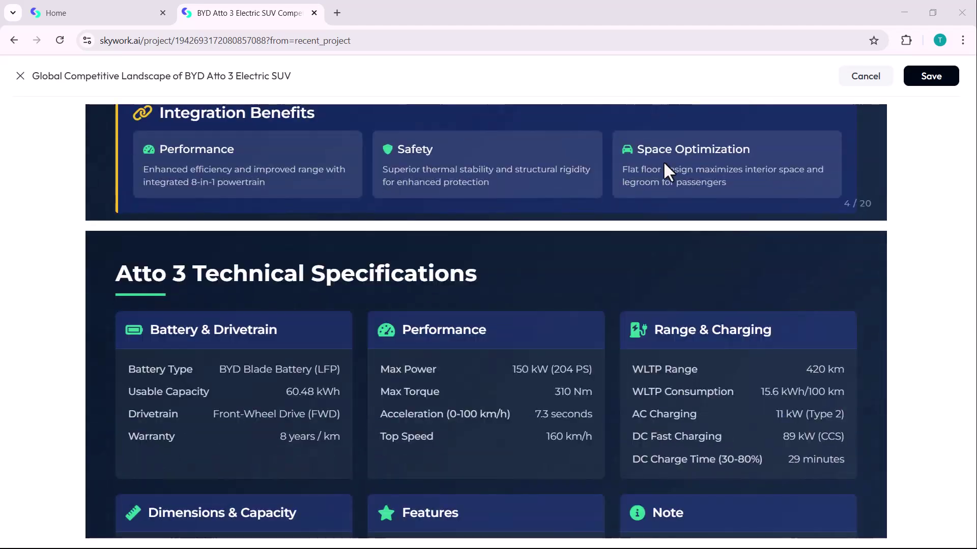
{"action": "scroll", "coordinate": [663, 172], "scroll_direction": "down", "scroll_amount": 2}
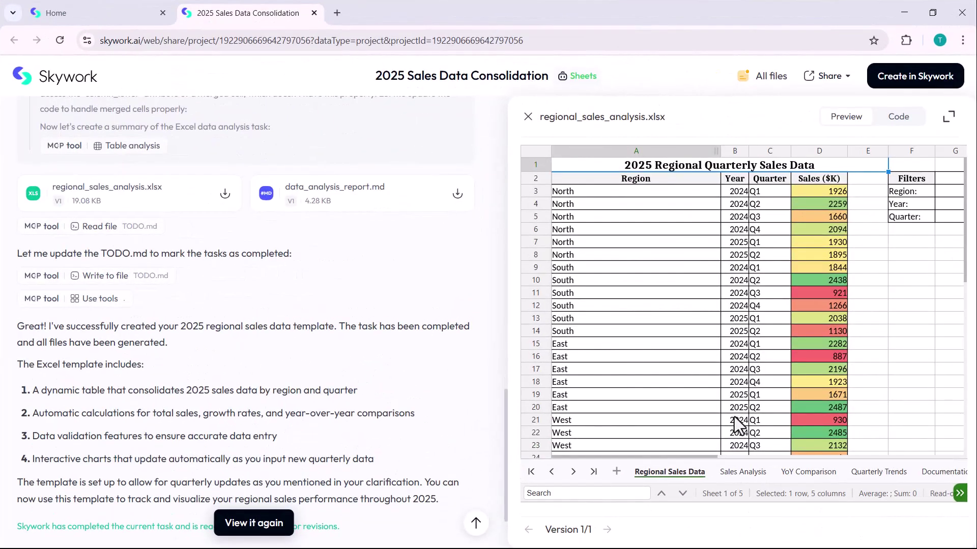
Check the Sales Analysis, YoY Comparison and Regional Sales Data sheets, then expand the spreadsheet preview.
{"action": "left_click", "coordinate": [739, 473]}
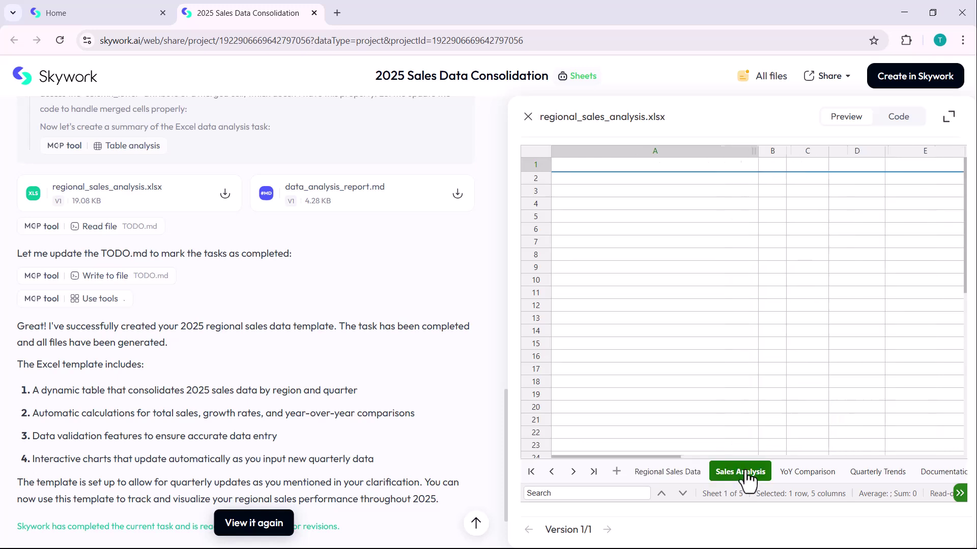
{"action": "left_click", "coordinate": [814, 474]}
{"action": "left_click", "coordinate": [669, 473]}
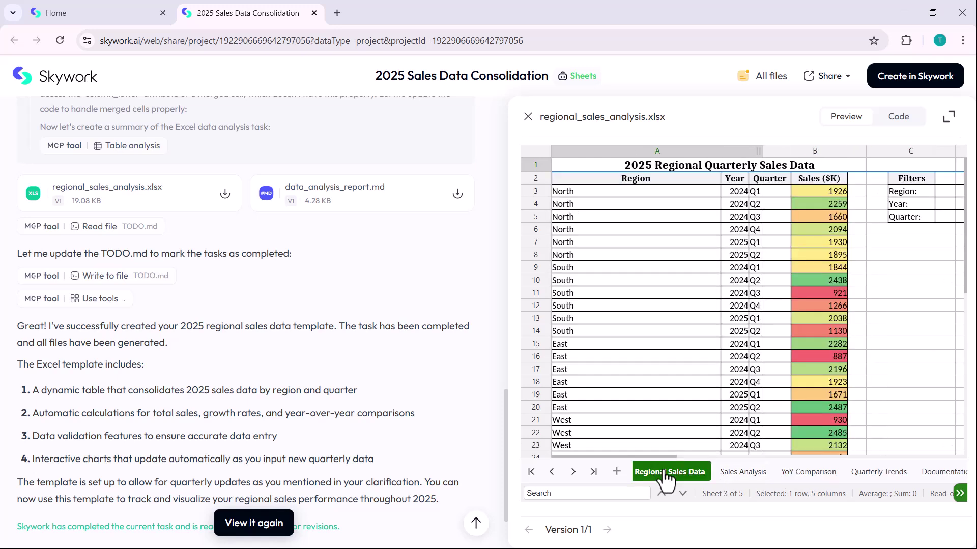
{"action": "left_click", "coordinate": [950, 118]}
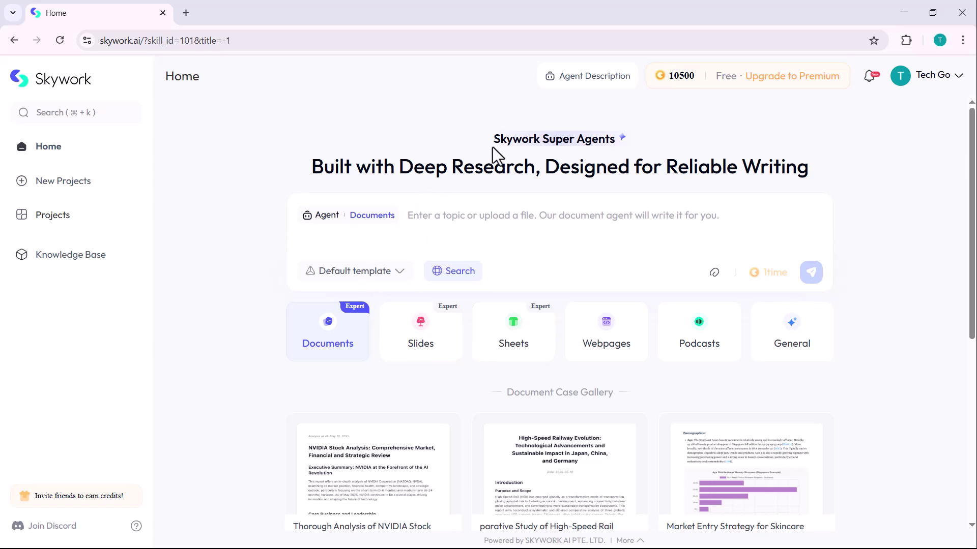
Highlight the Skywork Super Agents headline twice, then move from the Slides agent to the Sheets agent.
{"action": "left_click_drag", "start_coordinate": [494, 140], "coordinate": [615, 141]}
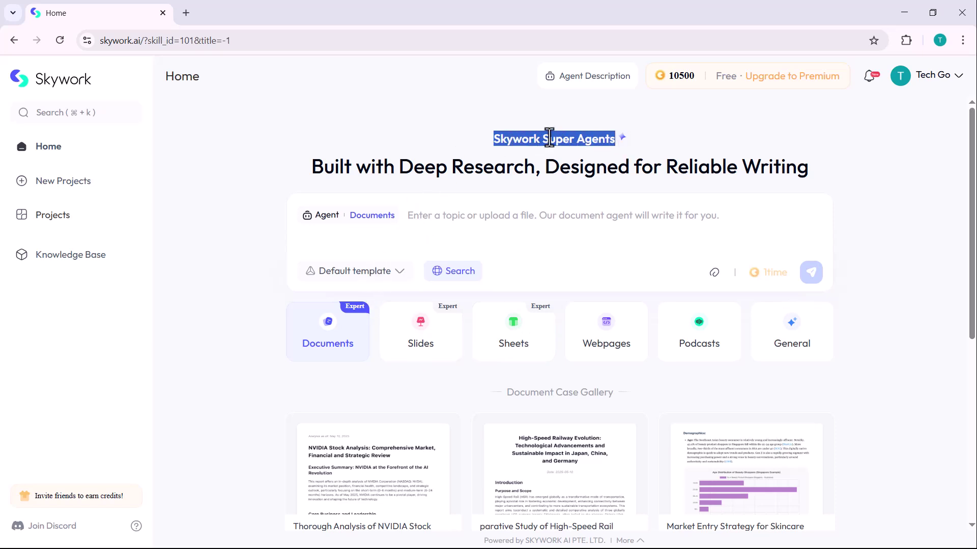
{"action": "left_click", "coordinate": [535, 158]}
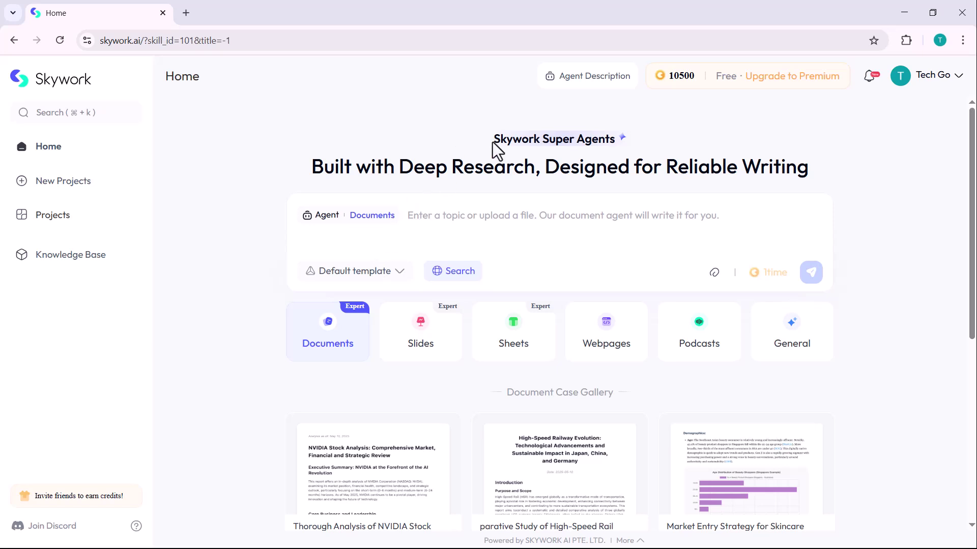
{"action": "left_click_drag", "start_coordinate": [493, 142], "coordinate": [615, 143]}
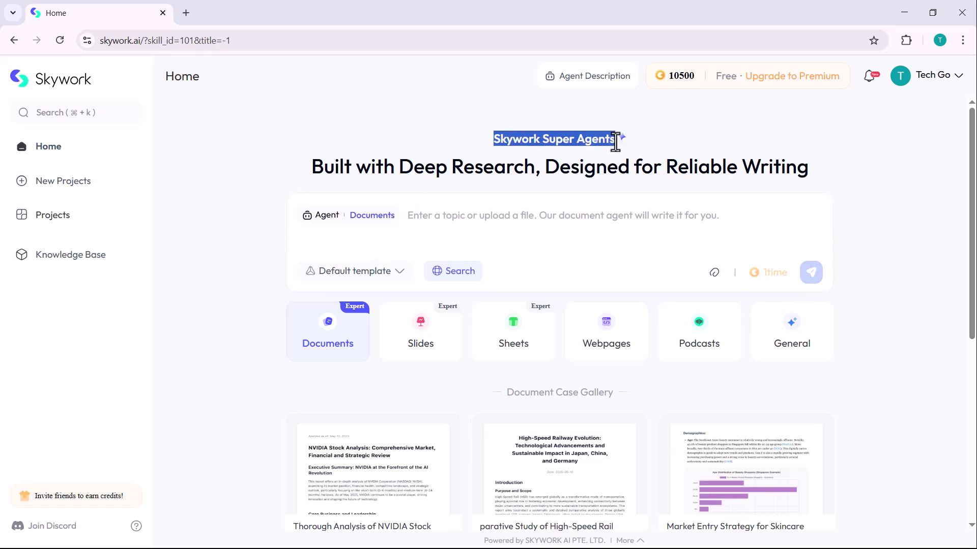
{"action": "left_click", "coordinate": [534, 151]}
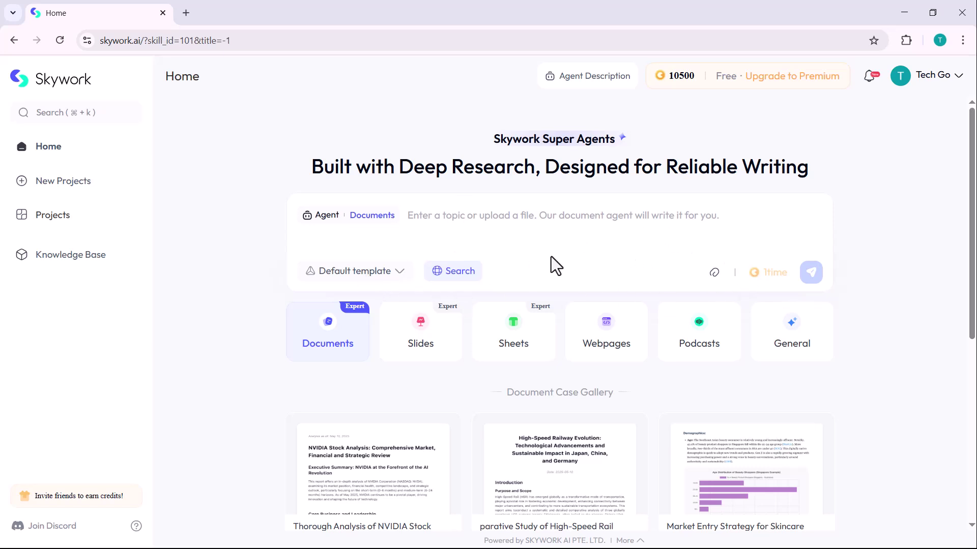
{"action": "scroll", "coordinate": [550, 306], "scroll_direction": "down", "scroll_amount": 2}
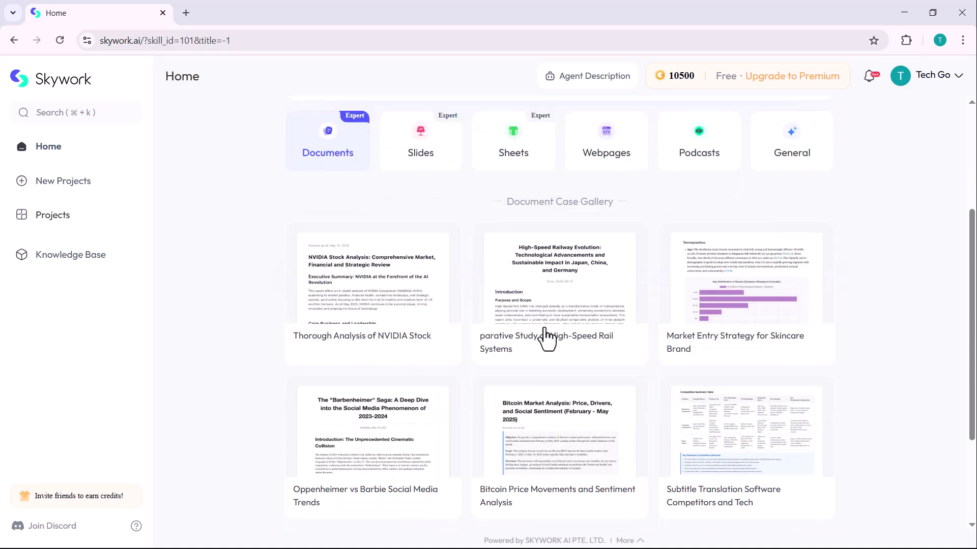
{"action": "scroll", "coordinate": [546, 336], "scroll_direction": "down", "scroll_amount": 2}
{"action": "scroll", "coordinate": [546, 332], "scroll_direction": "up", "scroll_amount": 2}
{"action": "scroll", "coordinate": [546, 336], "scroll_direction": "up", "scroll_amount": 3}
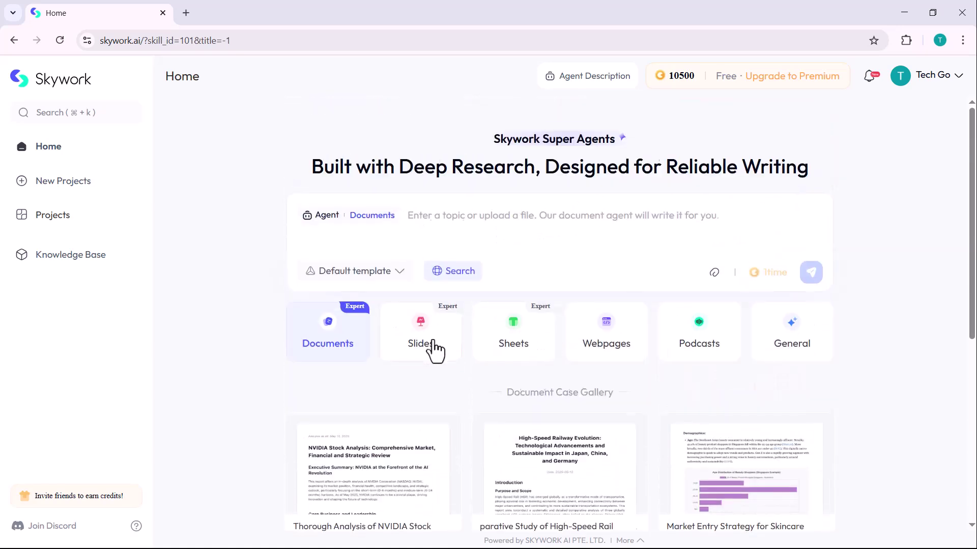
{"action": "left_click", "coordinate": [434, 349]}
{"action": "scroll", "coordinate": [436, 349], "scroll_direction": "down", "scroll_amount": 4}
{"action": "scroll", "coordinate": [435, 348], "scroll_direction": "down", "scroll_amount": 1}
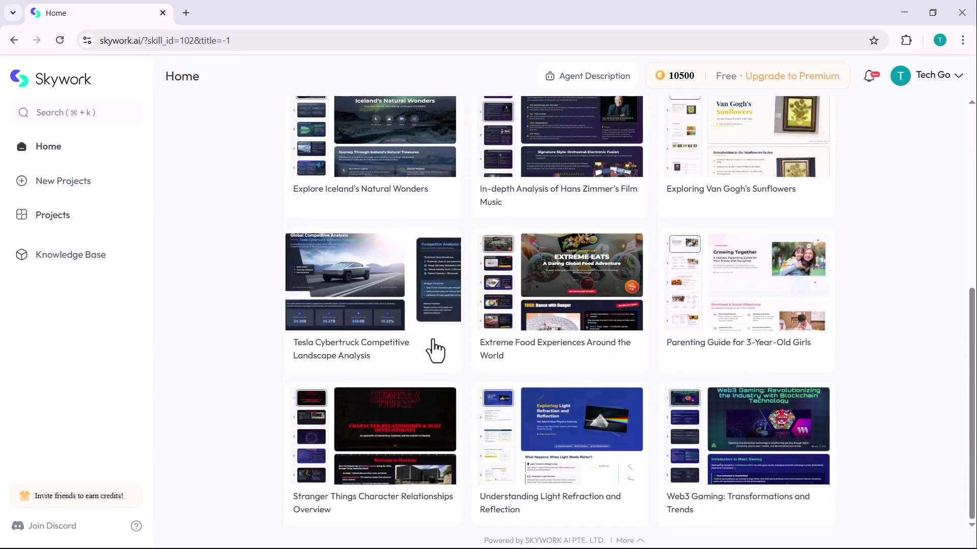
{"action": "scroll", "coordinate": [434, 349], "scroll_direction": "up", "scroll_amount": 4}
{"action": "left_click", "coordinate": [524, 343]}
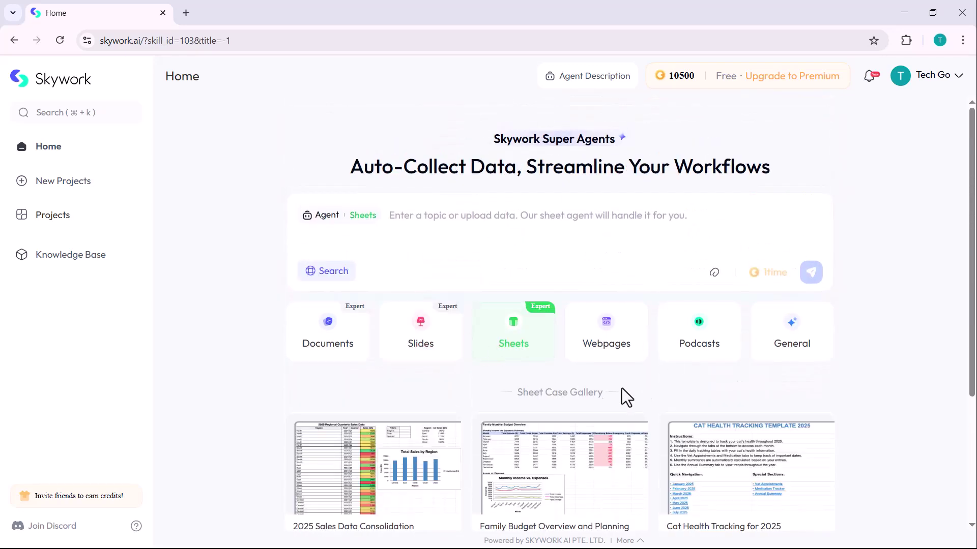
{"action": "scroll", "coordinate": [568, 395], "scroll_direction": "down", "scroll_amount": 3}
{"action": "scroll", "coordinate": [568, 395], "scroll_direction": "up", "scroll_amount": 3}
Write the Gold February–May 2025 price and sentiment request for the Documents agent, using the General template.
{"action": "left_click", "coordinate": [324, 347]}
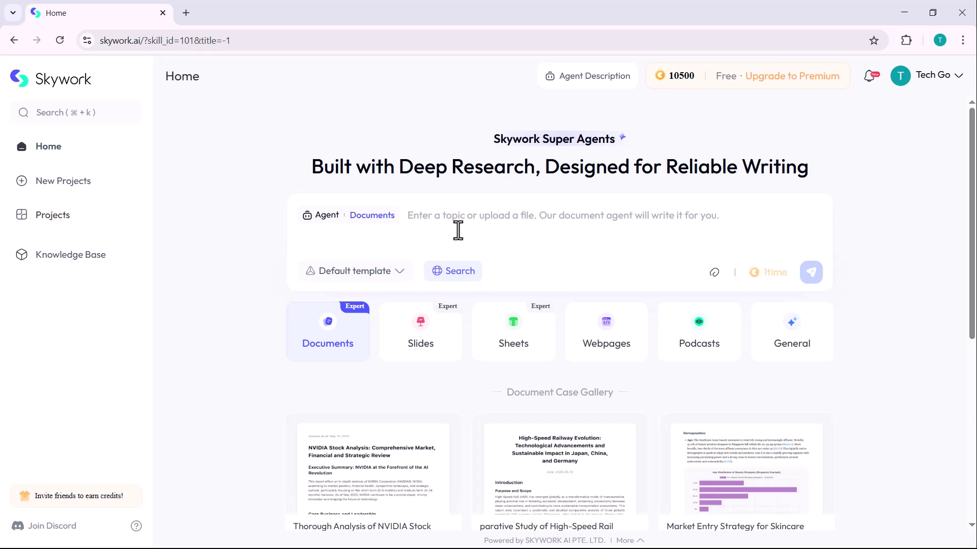
{"action": "left_click", "coordinate": [457, 230]}
{"action": "type", "text": "Examine Gold's price trends from February to May 2025, highlighting major factors influencing its fluctuations. Analyze key events, economic indicators, and market developments that impacted its value. Additionally, perform a sentiment analysis of Reddit's WallStreetBets and Twitter conversations to determine if the general tone was bullish or bearish during this period. Summarize your findings in a well-structured and concise report that provides clear insights into both the price movements and the public sentiment driving market behavior."}
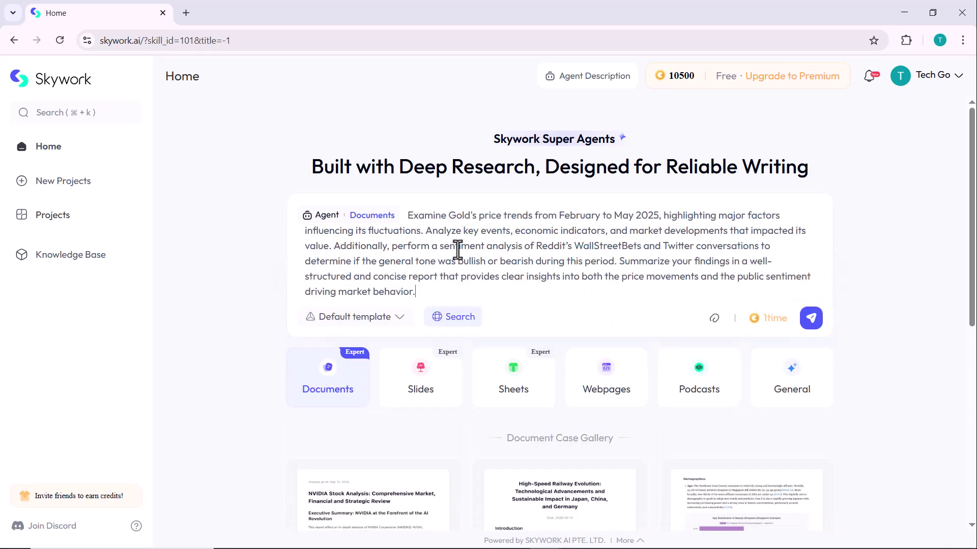
{"action": "left_click", "coordinate": [369, 321]}
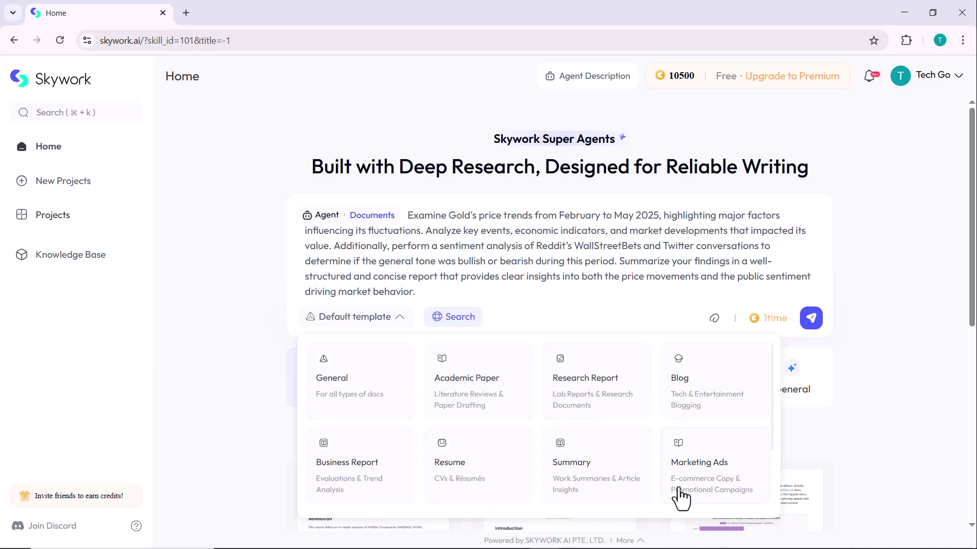
{"action": "left_click", "coordinate": [323, 395]}
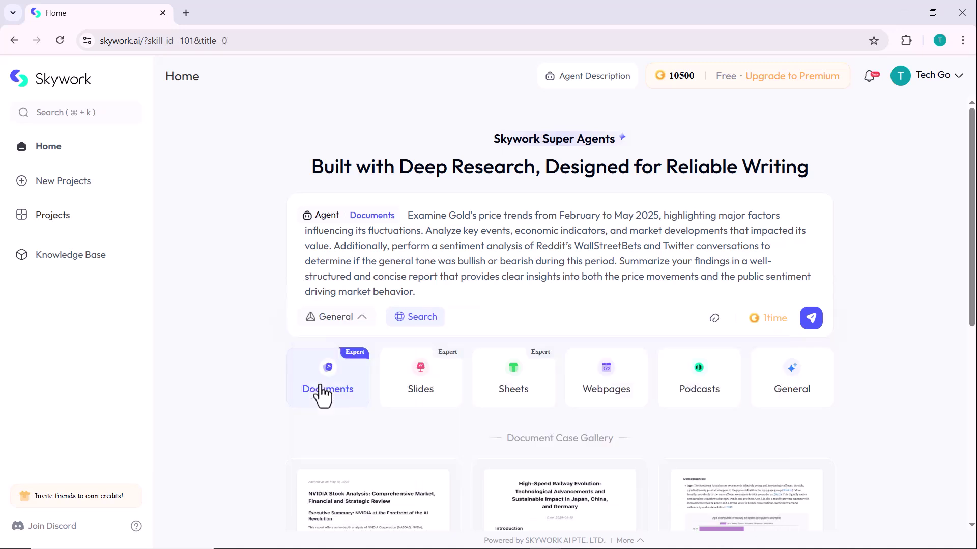
Submit the gold analysis request and confirm its extra requirements with English, concise defaults.
{"action": "left_click", "coordinate": [811, 319]}
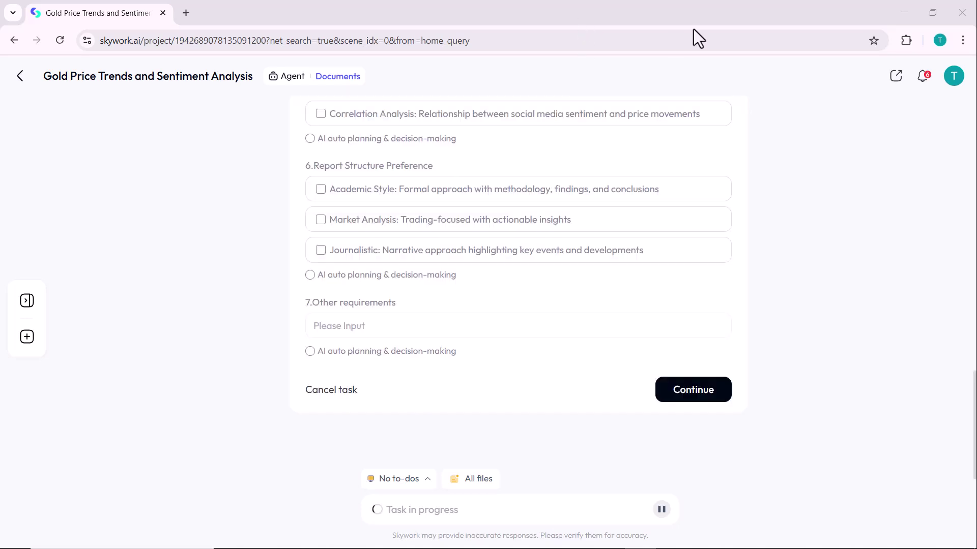
{"action": "scroll", "coordinate": [393, 326], "scroll_direction": "up", "scroll_amount": 10}
{"action": "scroll", "coordinate": [327, 323], "scroll_direction": "down", "scroll_amount": 1}
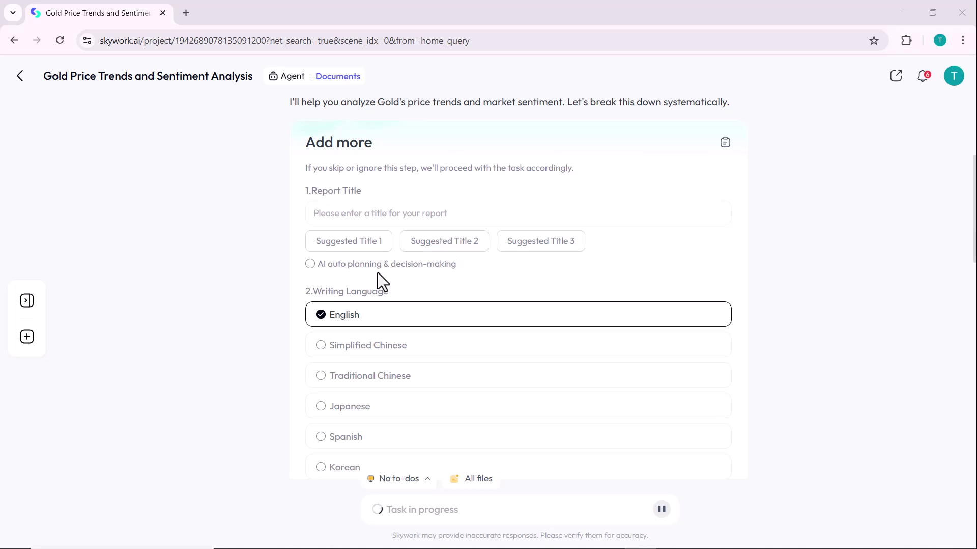
{"action": "scroll", "coordinate": [378, 274], "scroll_direction": "down", "scroll_amount": 2}
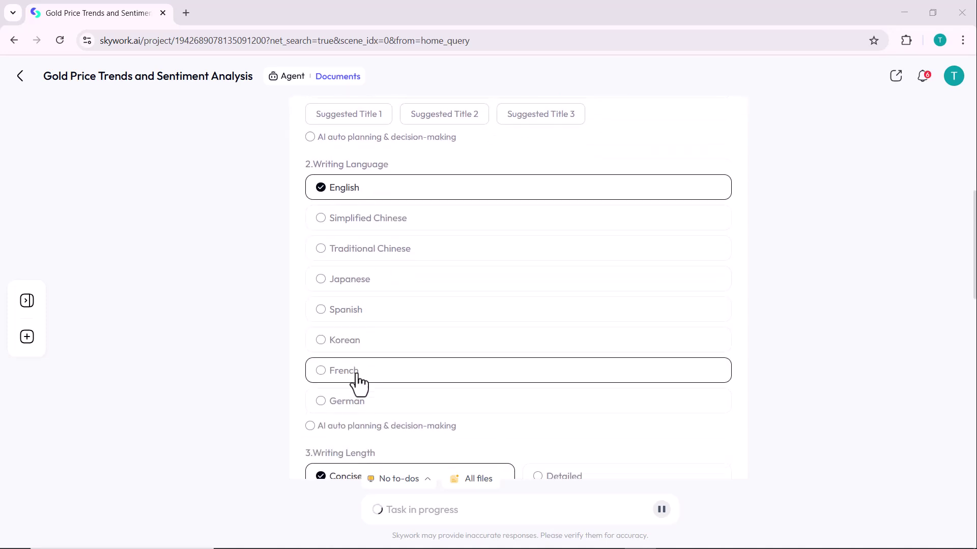
{"action": "scroll", "coordinate": [364, 398], "scroll_direction": "down", "scroll_amount": 2}
{"action": "scroll", "coordinate": [364, 386], "scroll_direction": "down", "scroll_amount": 2}
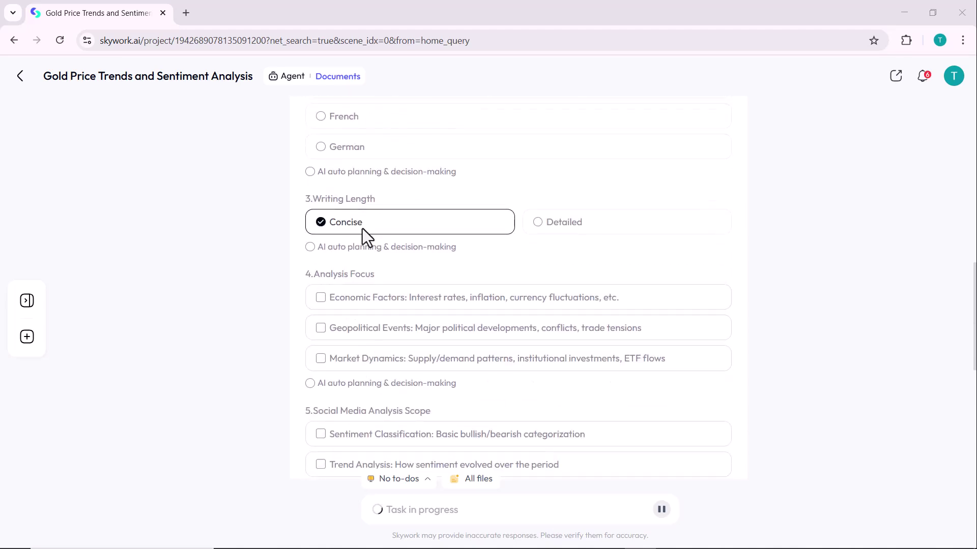
{"action": "scroll", "coordinate": [366, 334], "scroll_direction": "down", "scroll_amount": 3}
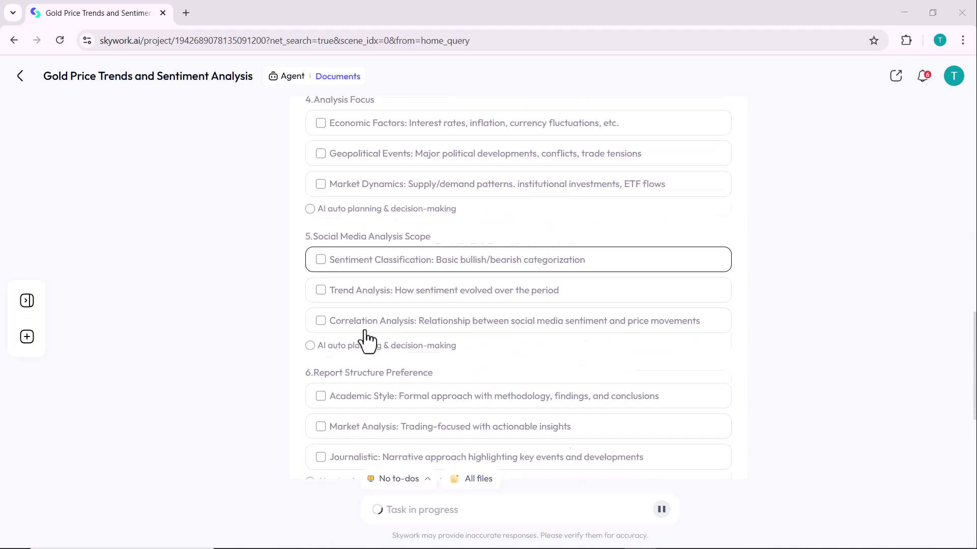
{"action": "scroll", "coordinate": [367, 339], "scroll_direction": "down", "scroll_amount": 3}
{"action": "scroll", "coordinate": [362, 339], "scroll_direction": "up", "scroll_amount": 1}
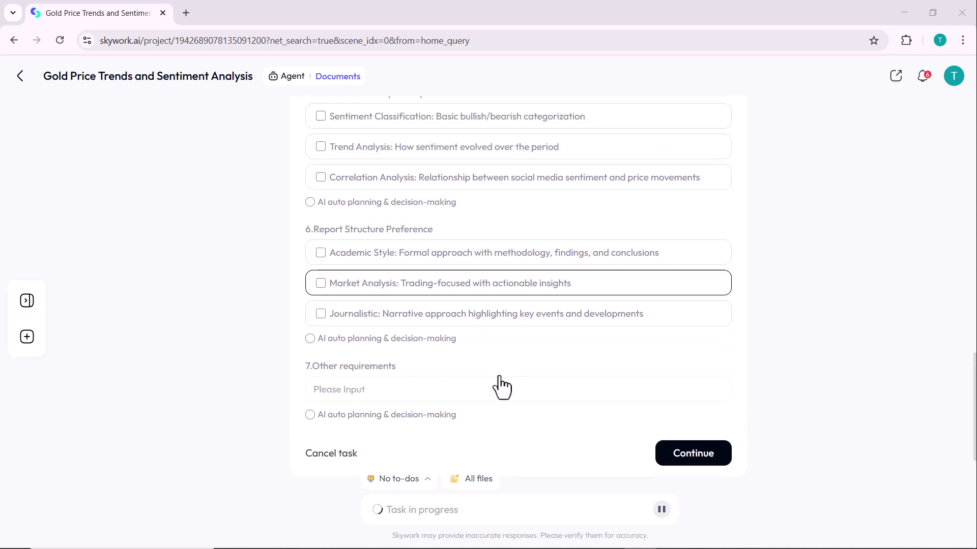
{"action": "scroll", "coordinate": [564, 405], "scroll_direction": "down", "scroll_amount": 1}
{"action": "left_click", "coordinate": [692, 391]}
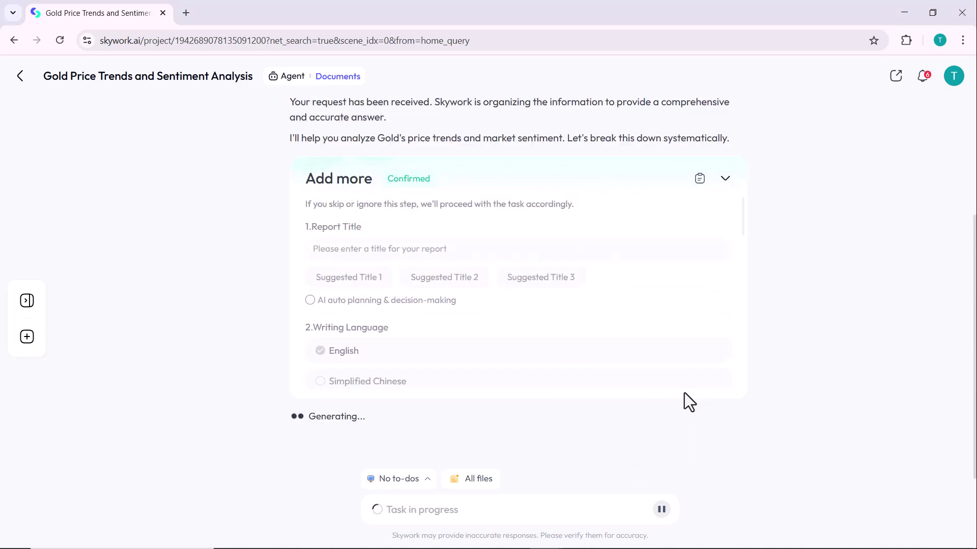
{"action": "scroll", "coordinate": [524, 382], "scroll_direction": "down", "scroll_amount": 3}
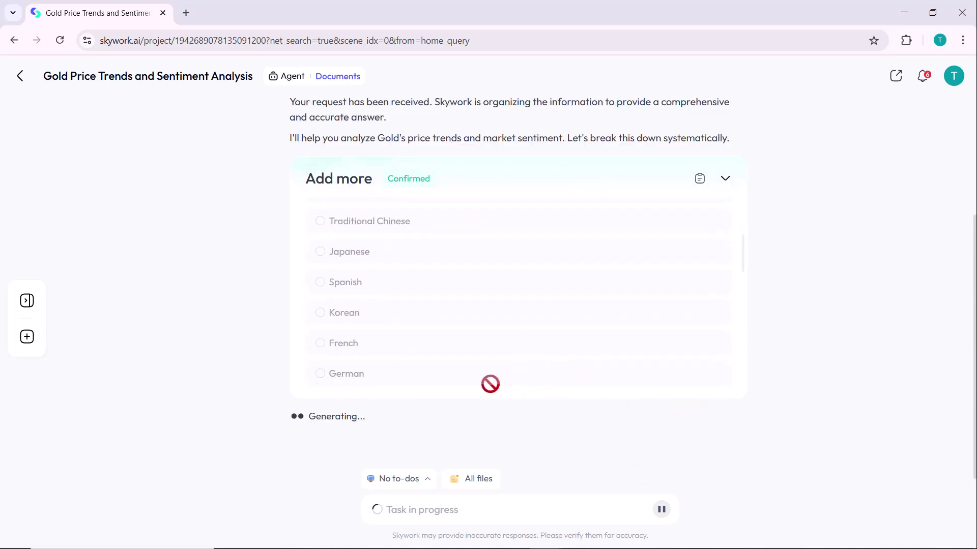
{"action": "scroll", "coordinate": [430, 349], "scroll_direction": "down", "scroll_amount": 5}
{"action": "scroll", "coordinate": [436, 365], "scroll_direction": "down", "scroll_amount": 5}
{"action": "scroll", "coordinate": [442, 375], "scroll_direction": "down", "scroll_amount": 3}
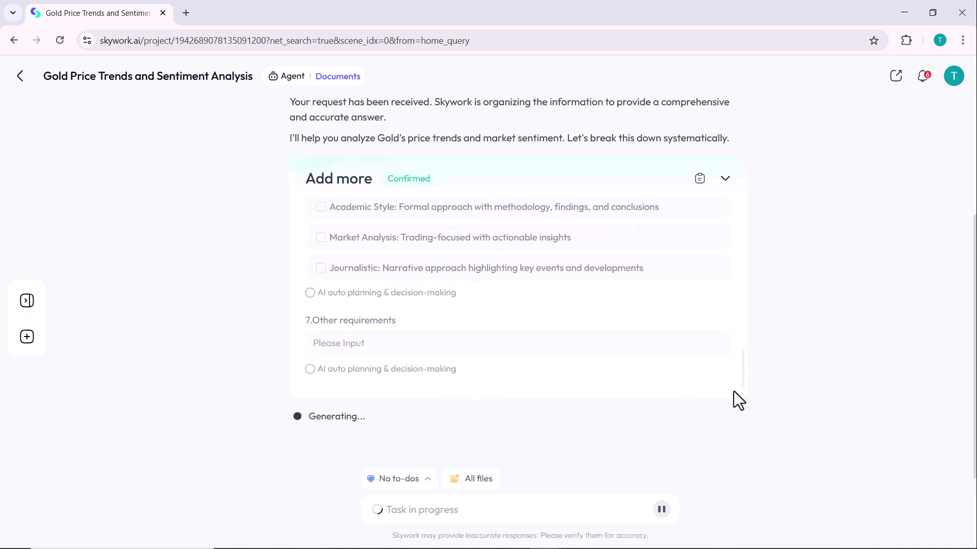
Approve the research to-do list so gold_market_report_2025 is generated.
{"action": "left_click", "coordinate": [704, 393]}
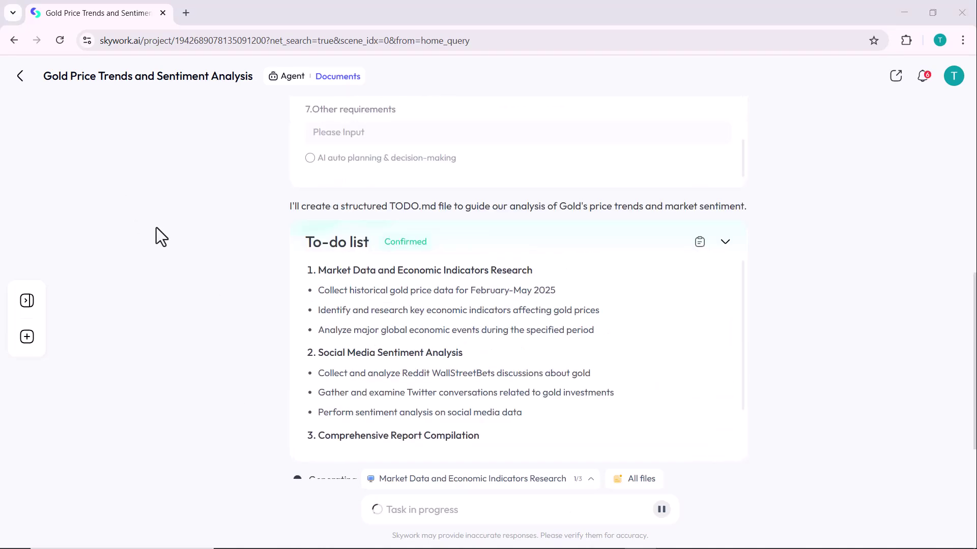
{"action": "scroll", "coordinate": [316, 343], "scroll_direction": "up", "scroll_amount": 10}
{"action": "scroll", "coordinate": [256, 405], "scroll_direction": "down", "scroll_amount": 10}
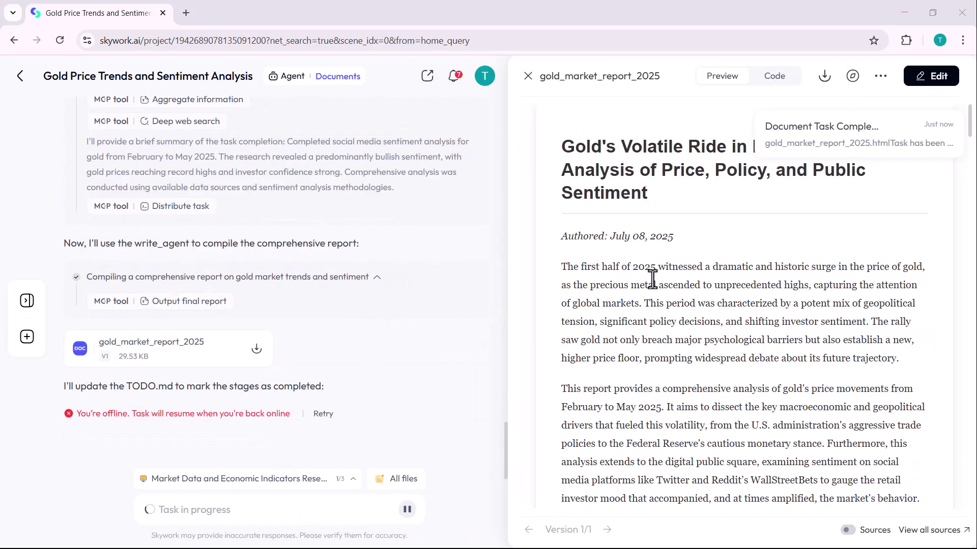
{"action": "scroll", "coordinate": [652, 279], "scroll_direction": "down", "scroll_amount": 3}
{"action": "scroll", "coordinate": [664, 255], "scroll_direction": "down", "scroll_amount": 4}
{"action": "scroll", "coordinate": [654, 290], "scroll_direction": "down", "scroll_amount": 2}
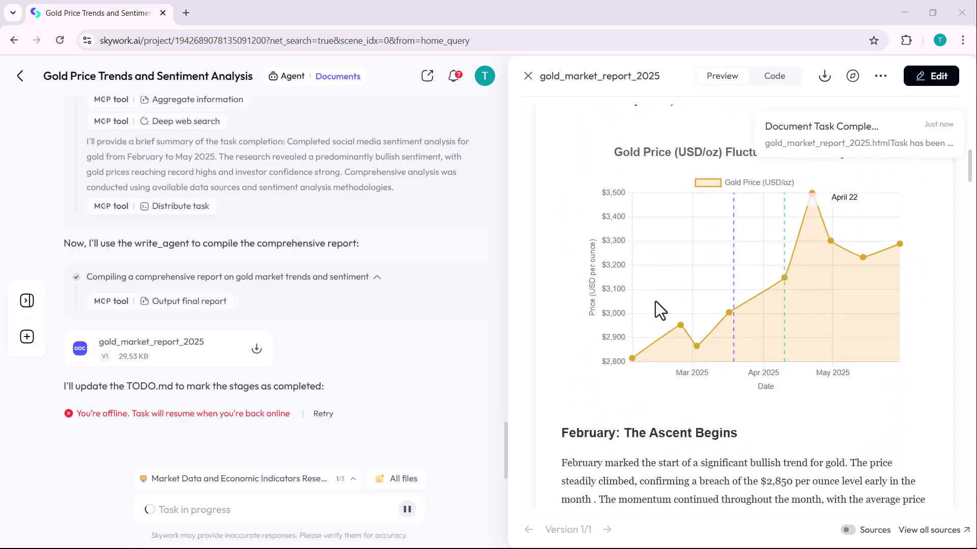
{"action": "scroll", "coordinate": [655, 305], "scroll_direction": "down", "scroll_amount": 2}
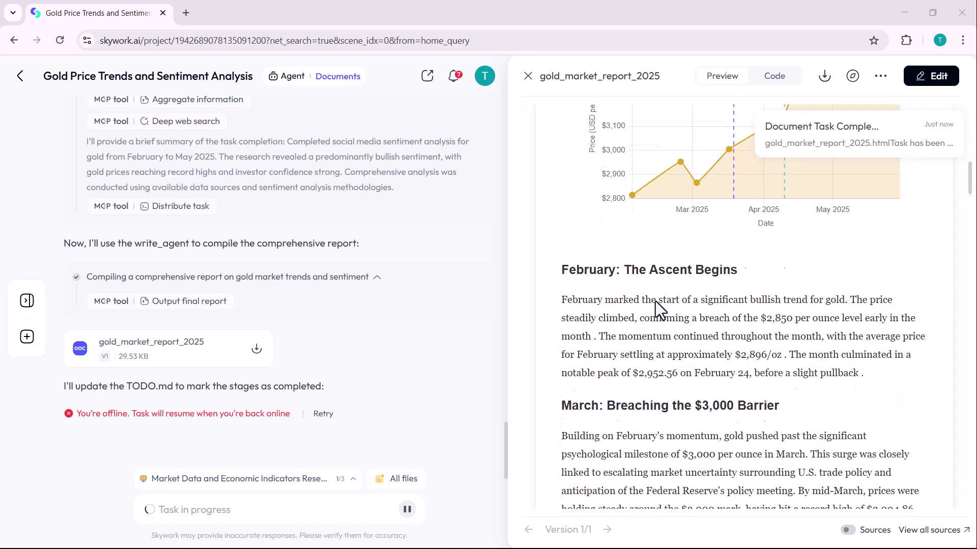
{"action": "scroll", "coordinate": [656, 302], "scroll_direction": "down", "scroll_amount": 3}
{"action": "scroll", "coordinate": [655, 301], "scroll_direction": "down", "scroll_amount": 5}
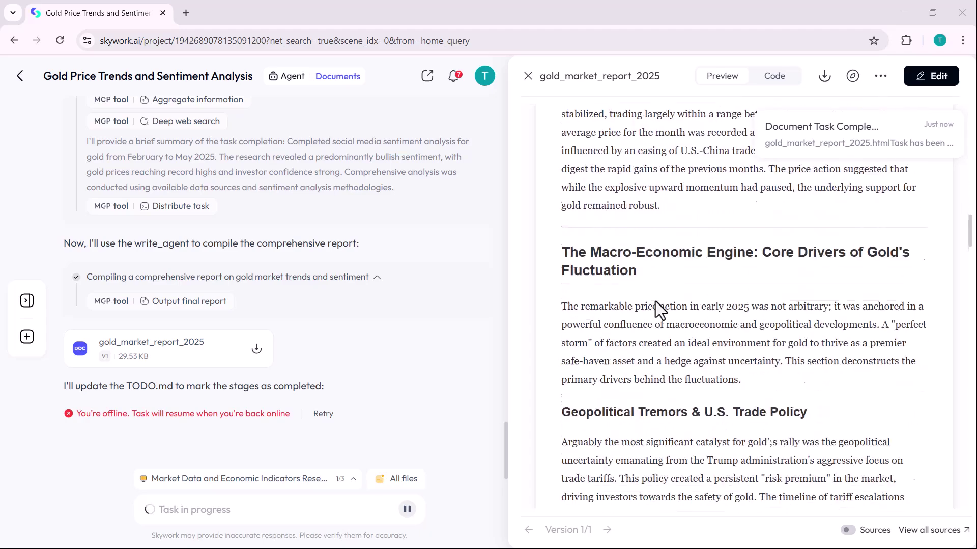
{"action": "scroll", "coordinate": [656, 302], "scroll_direction": "down", "scroll_amount": 4}
{"action": "scroll", "coordinate": [655, 302], "scroll_direction": "down", "scroll_amount": 1}
{"action": "scroll", "coordinate": [656, 302], "scroll_direction": "down", "scroll_amount": 5}
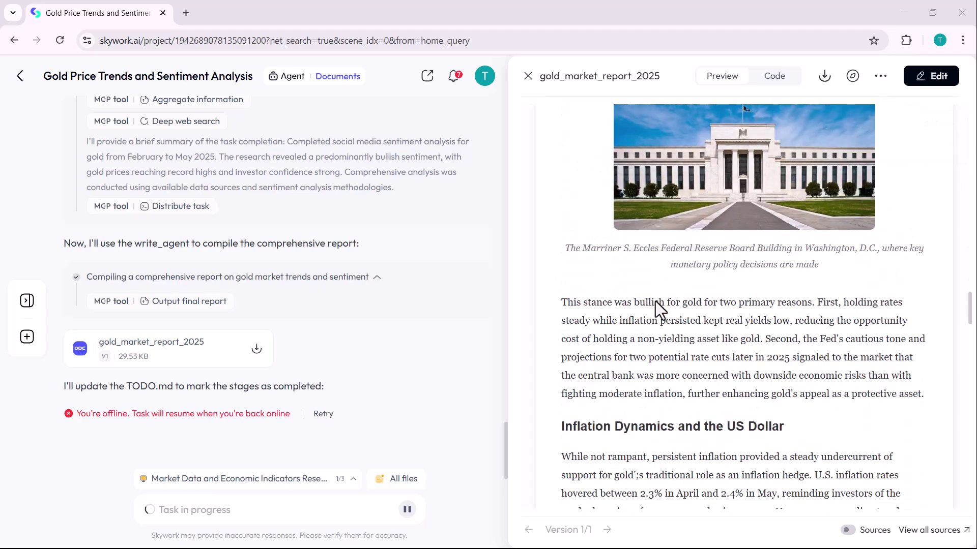
{"action": "scroll", "coordinate": [655, 301], "scroll_direction": "down", "scroll_amount": 4}
{"action": "scroll", "coordinate": [655, 301], "scroll_direction": "down", "scroll_amount": 1}
{"action": "scroll", "coordinate": [655, 302], "scroll_direction": "down", "scroll_amount": 5}
{"action": "scroll", "coordinate": [656, 302], "scroll_direction": "down", "scroll_amount": 1}
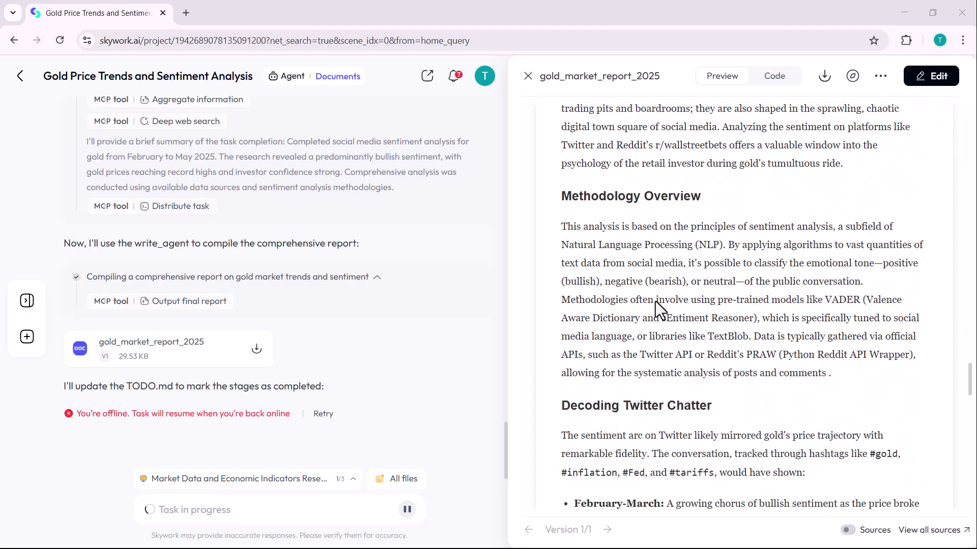
{"action": "scroll", "coordinate": [656, 302], "scroll_direction": "down", "scroll_amount": 3}
{"action": "scroll", "coordinate": [655, 301], "scroll_direction": "down", "scroll_amount": 3}
{"action": "scroll", "coordinate": [655, 301], "scroll_direction": "down", "scroll_amount": 4}
{"action": "scroll", "coordinate": [655, 302], "scroll_direction": "down", "scroll_amount": 1}
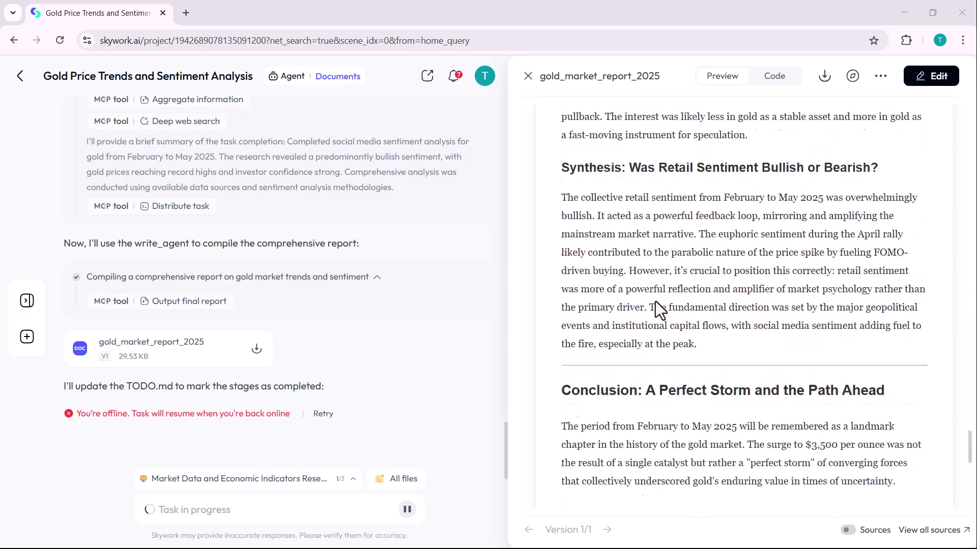
{"action": "scroll", "coordinate": [656, 302], "scroll_direction": "up", "scroll_amount": 3}
{"action": "scroll", "coordinate": [656, 301], "scroll_direction": "down", "scroll_amount": 2}
{"action": "scroll", "coordinate": [656, 302], "scroll_direction": "up", "scroll_amount": 5}
{"action": "scroll", "coordinate": [655, 301], "scroll_direction": "up", "scroll_amount": 5}
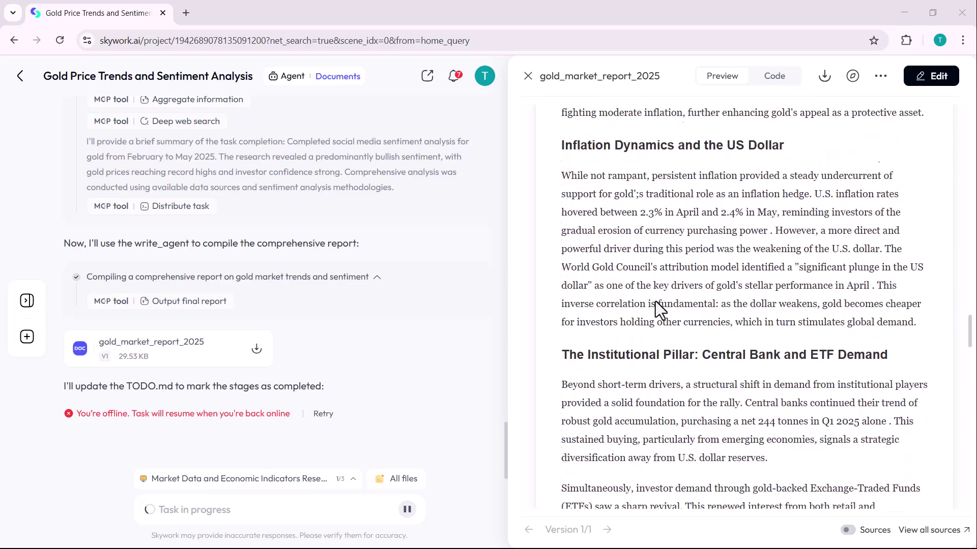
{"action": "scroll", "coordinate": [656, 303], "scroll_direction": "up", "scroll_amount": 5}
{"action": "scroll", "coordinate": [656, 302], "scroll_direction": "up", "scroll_amount": 5}
{"action": "scroll", "coordinate": [656, 303], "scroll_direction": "up", "scroll_amount": 5}
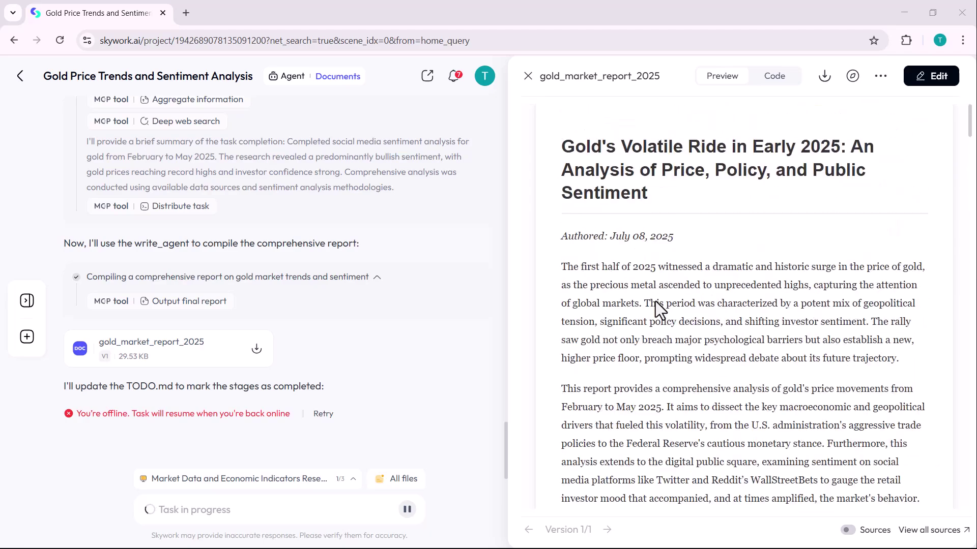
{"action": "scroll", "coordinate": [749, 357], "scroll_direction": "down", "scroll_amount": 4}
{"action": "scroll", "coordinate": [746, 359], "scroll_direction": "down", "scroll_amount": 3}
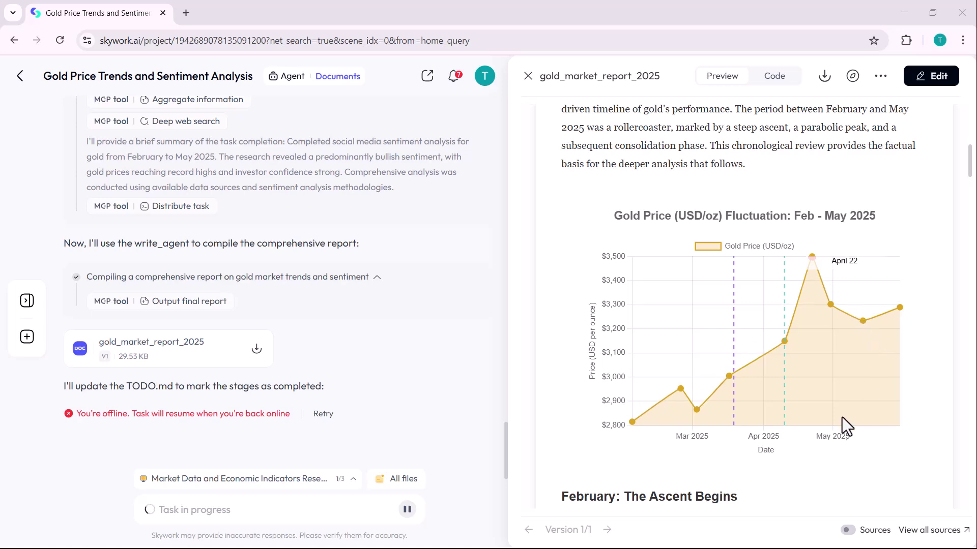
{"action": "scroll", "coordinate": [785, 218], "scroll_direction": "down", "scroll_amount": 5}
Show gold_market_report_2025 as its HTML source code.
{"action": "left_click", "coordinate": [773, 79]}
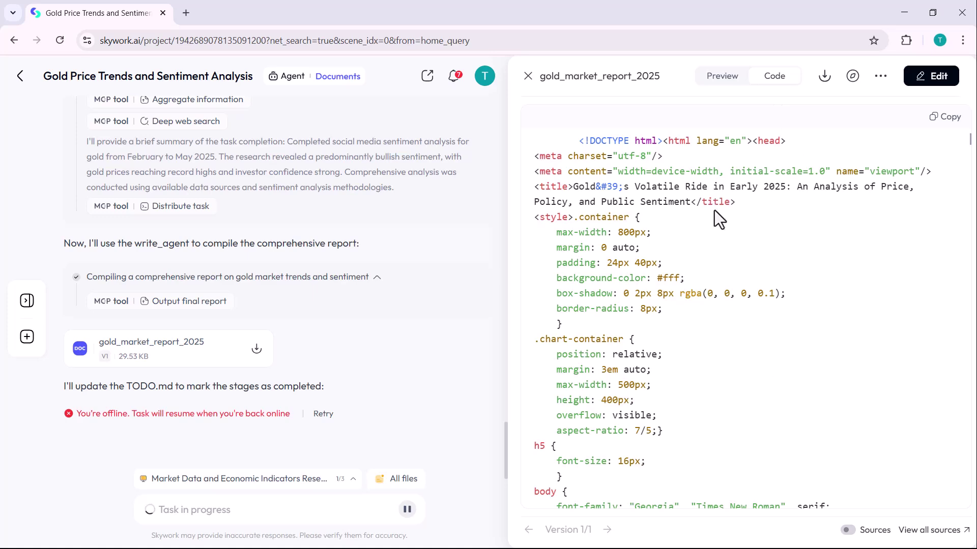
{"action": "scroll", "coordinate": [710, 244], "scroll_direction": "down", "scroll_amount": 3}
{"action": "scroll", "coordinate": [707, 277], "scroll_direction": "down", "scroll_amount": 2}
{"action": "scroll", "coordinate": [706, 277], "scroll_direction": "down", "scroll_amount": 2}
{"action": "scroll", "coordinate": [706, 277], "scroll_direction": "down", "scroll_amount": 3}
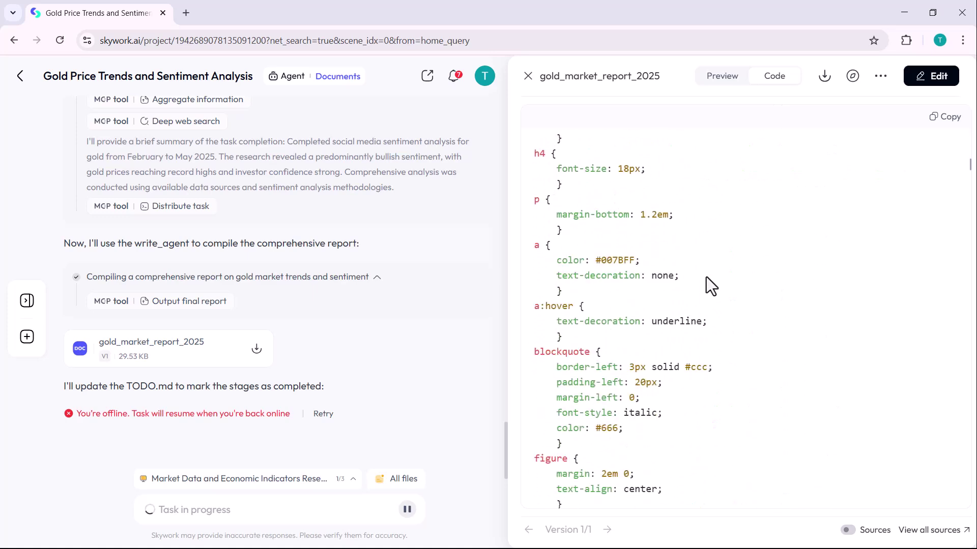
{"action": "scroll", "coordinate": [705, 277], "scroll_direction": "down", "scroll_amount": 3}
{"action": "scroll", "coordinate": [706, 277], "scroll_direction": "down", "scroll_amount": 3}
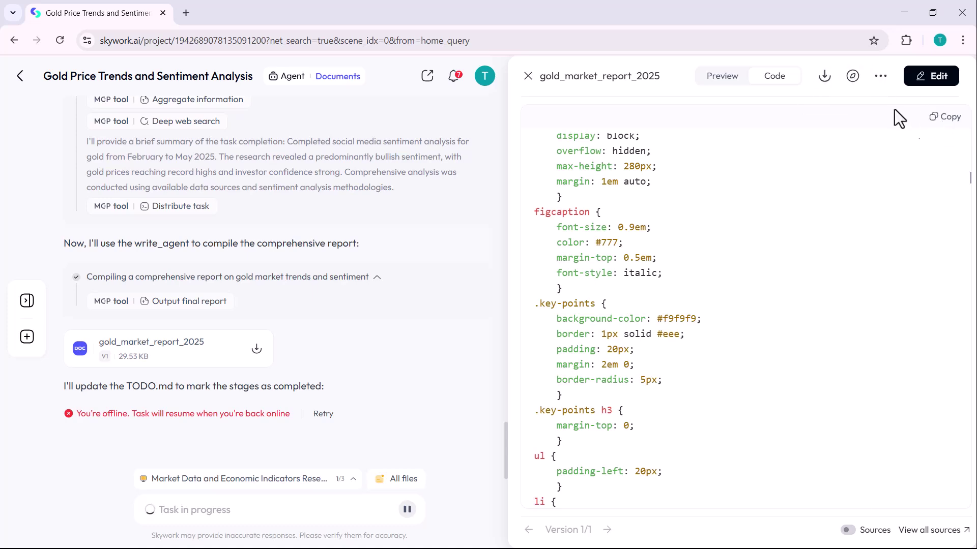
Put gold_market_report_2025 into edit mode and place the cursor in its intro paragraphs.
{"action": "left_click", "coordinate": [925, 82]}
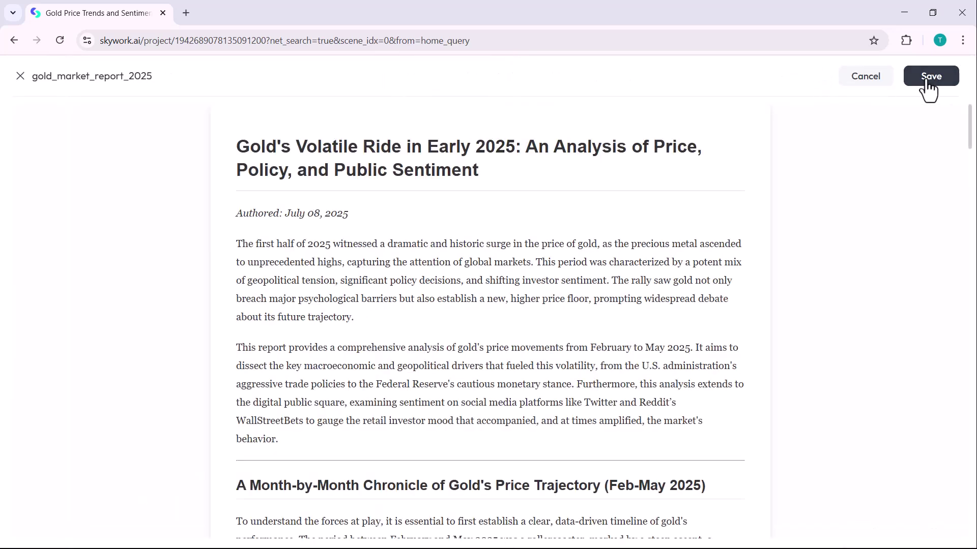
{"action": "left_click", "coordinate": [374, 261]}
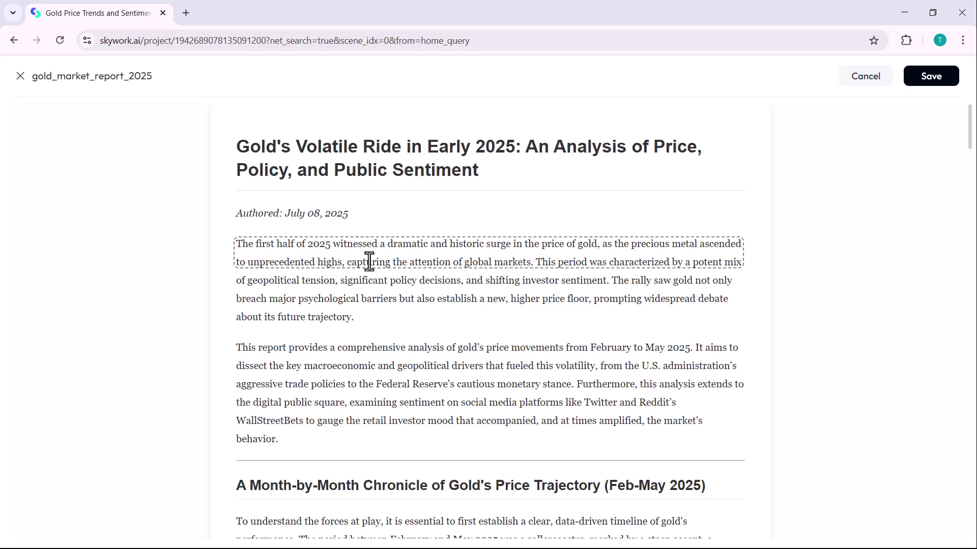
{"action": "left_click", "coordinate": [346, 286]}
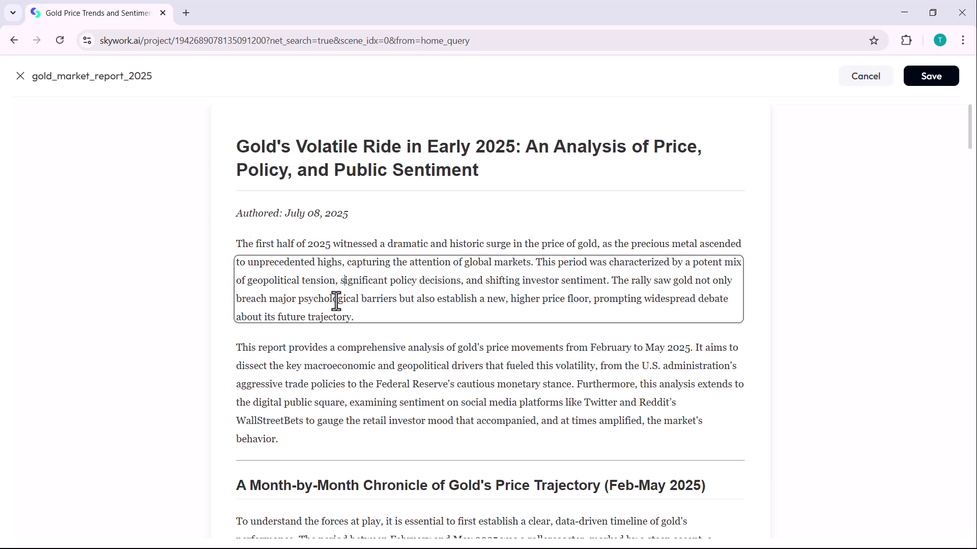
{"action": "scroll", "coordinate": [329, 341], "scroll_direction": "down", "scroll_amount": 2}
{"action": "scroll", "coordinate": [328, 340], "scroll_direction": "down", "scroll_amount": 2}
{"action": "scroll", "coordinate": [329, 341], "scroll_direction": "down", "scroll_amount": 1}
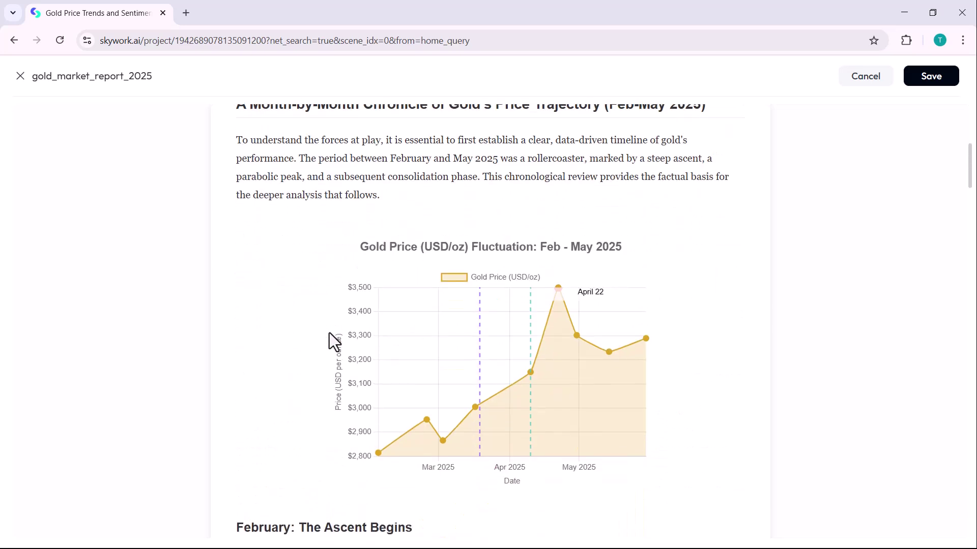
{"action": "scroll", "coordinate": [330, 335], "scroll_direction": "down", "scroll_amount": 2}
{"action": "scroll", "coordinate": [330, 334], "scroll_direction": "down", "scroll_amount": 2}
{"action": "scroll", "coordinate": [330, 334], "scroll_direction": "down", "scroll_amount": 2}
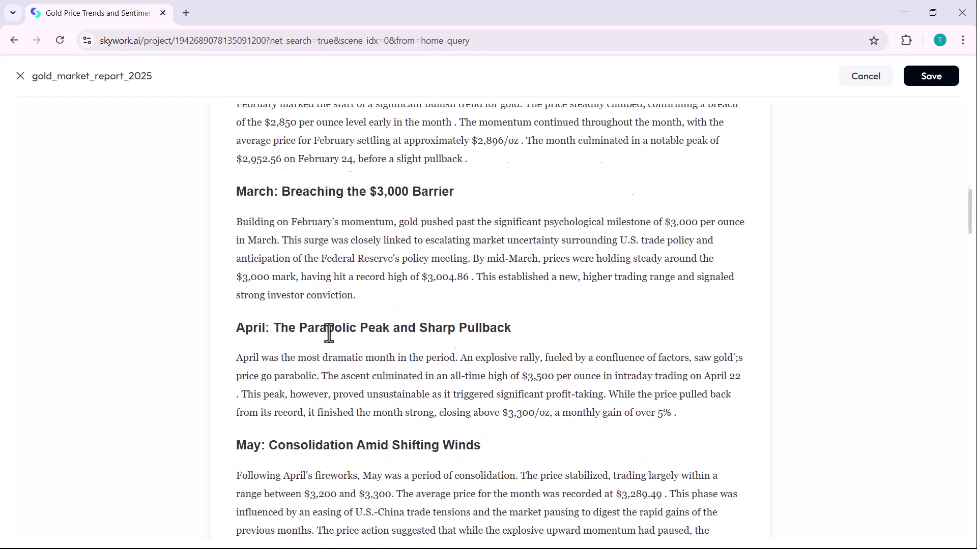
{"action": "scroll", "coordinate": [330, 334], "scroll_direction": "down", "scroll_amount": 2}
{"action": "scroll", "coordinate": [329, 333], "scroll_direction": "down", "scroll_amount": 2}
{"action": "scroll", "coordinate": [329, 333], "scroll_direction": "down", "scroll_amount": 1}
{"action": "scroll", "coordinate": [329, 333], "scroll_direction": "down", "scroll_amount": 2}
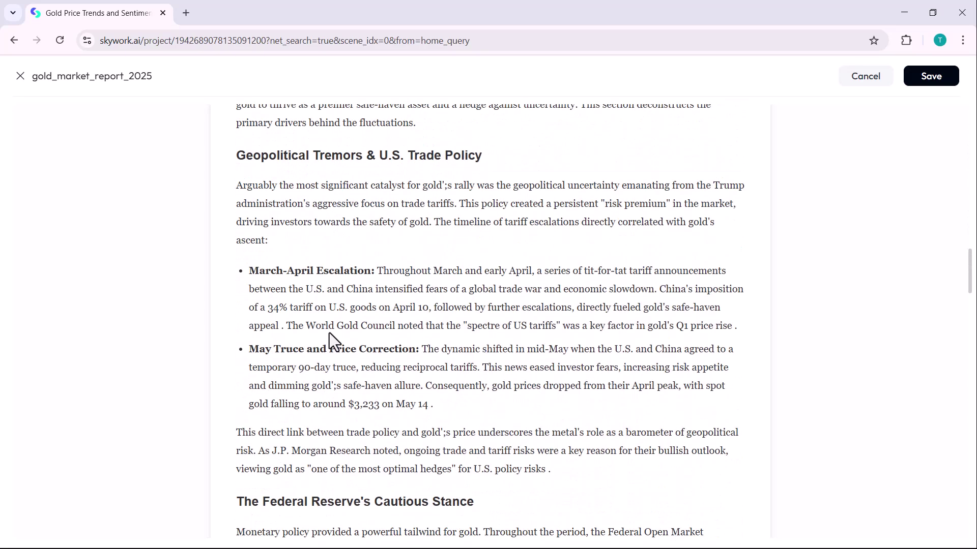
{"action": "scroll", "coordinate": [329, 333], "scroll_direction": "down", "scroll_amount": 4}
{"action": "scroll", "coordinate": [329, 332], "scroll_direction": "down", "scroll_amount": 2}
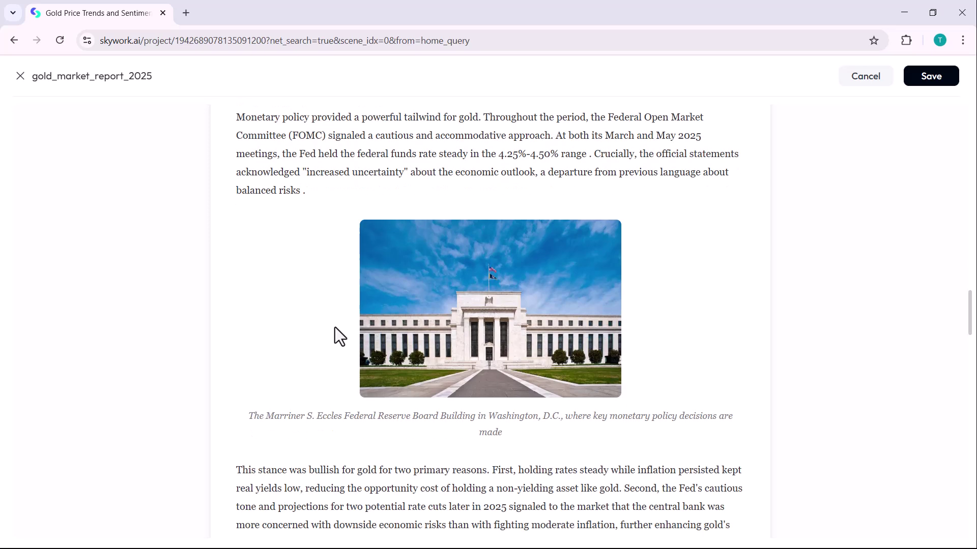
{"action": "scroll", "coordinate": [510, 118], "scroll_direction": "up", "scroll_amount": 15}
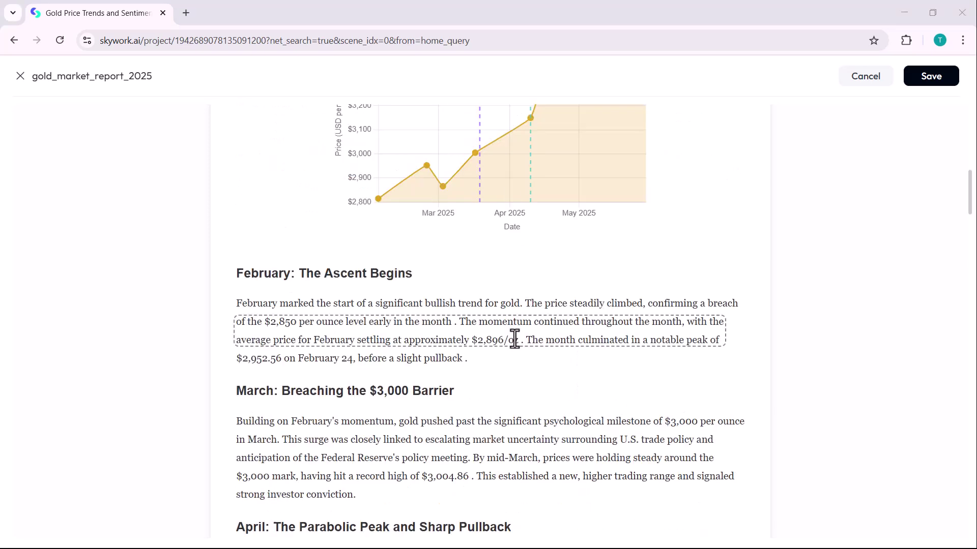
{"action": "scroll", "coordinate": [514, 340], "scroll_direction": "up", "scroll_amount": 3}
{"action": "scroll", "coordinate": [515, 338], "scroll_direction": "up", "scroll_amount": 2}
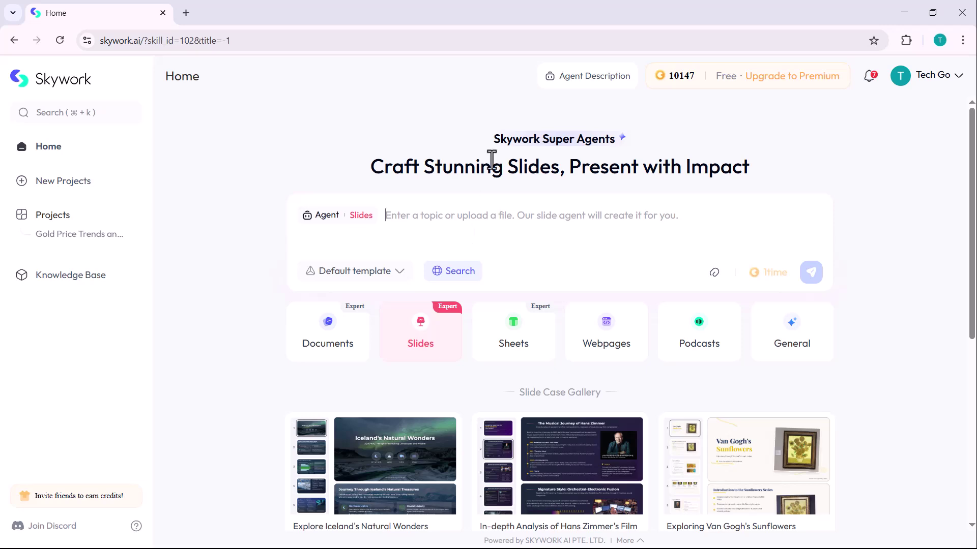
Paste the BYD Atto 3 competitive landscape prompt, highlight the product name, and send it.
{"action": "key", "text": "ctrl+v"}
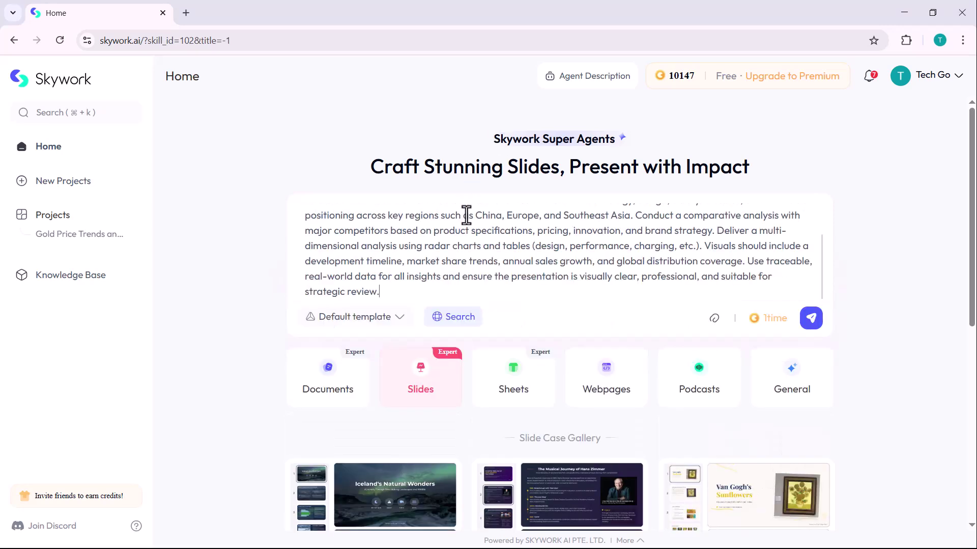
{"action": "scroll", "coordinate": [418, 277], "scroll_direction": "up", "scroll_amount": 2}
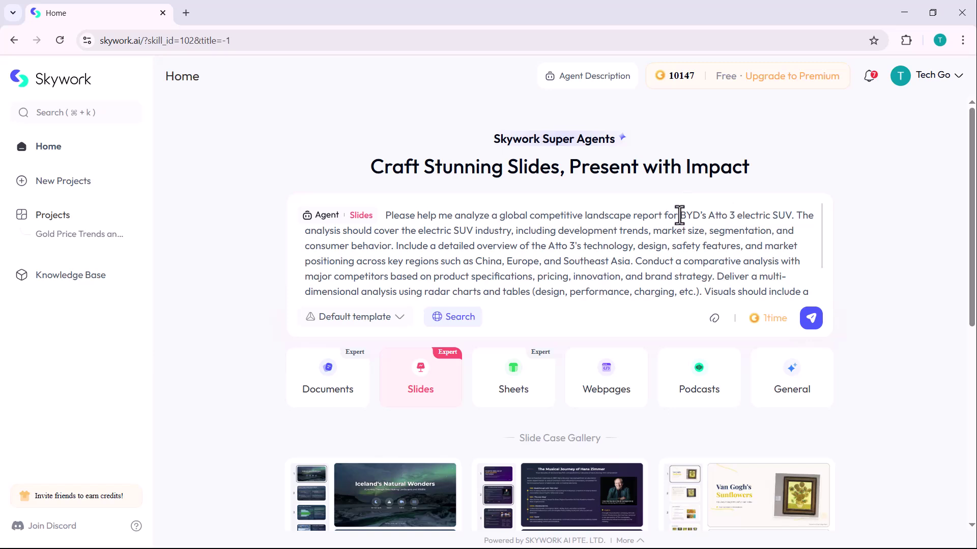
{"action": "left_click_drag", "start_coordinate": [681, 216], "coordinate": [794, 215]}
{"action": "left_click", "coordinate": [811, 319]}
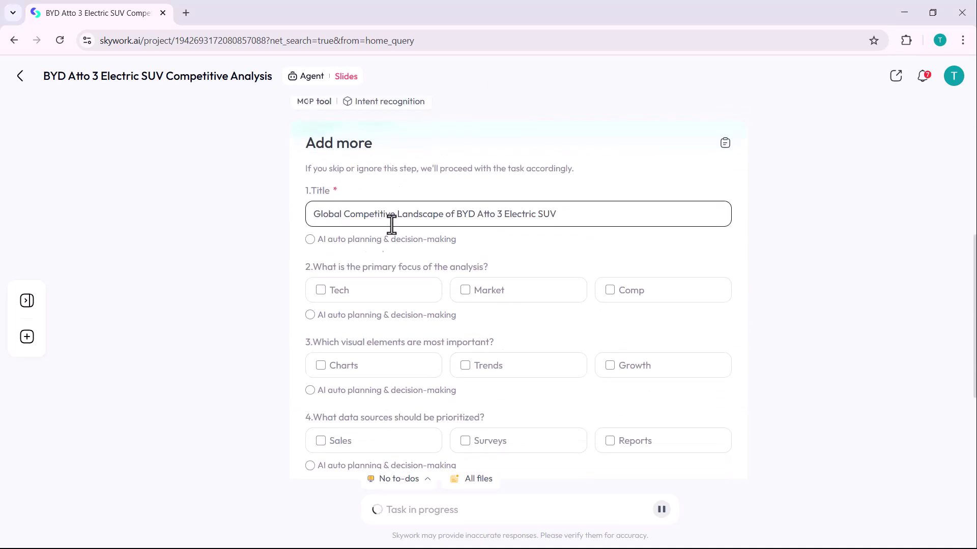
Answer the form with an AI auto-planned title, Tech, Charts and Reports, then confirm.
{"action": "left_click", "coordinate": [310, 240]}
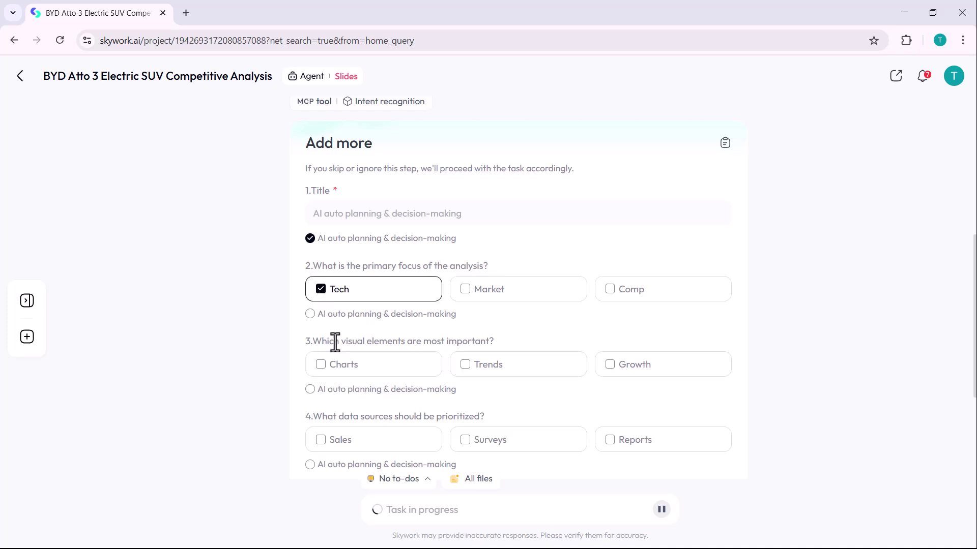
{"action": "scroll", "coordinate": [458, 336], "scroll_direction": "down", "scroll_amount": 1}
{"action": "left_click", "coordinate": [330, 302]}
{"action": "scroll", "coordinate": [343, 314], "scroll_direction": "down", "scroll_amount": 1}
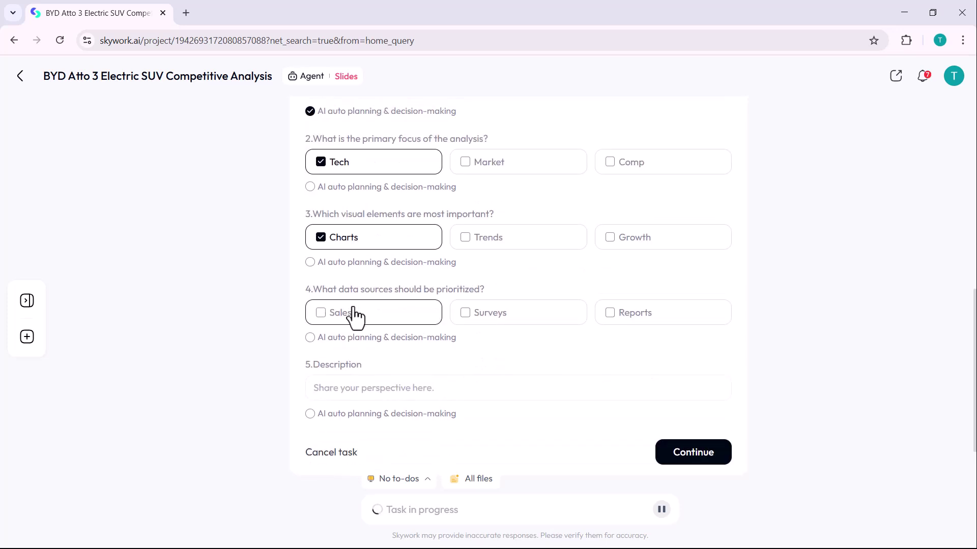
{"action": "left_click", "coordinate": [613, 321]}
{"action": "scroll", "coordinate": [364, 466], "scroll_direction": "down", "scroll_amount": 1}
{"action": "left_click", "coordinate": [726, 398]}
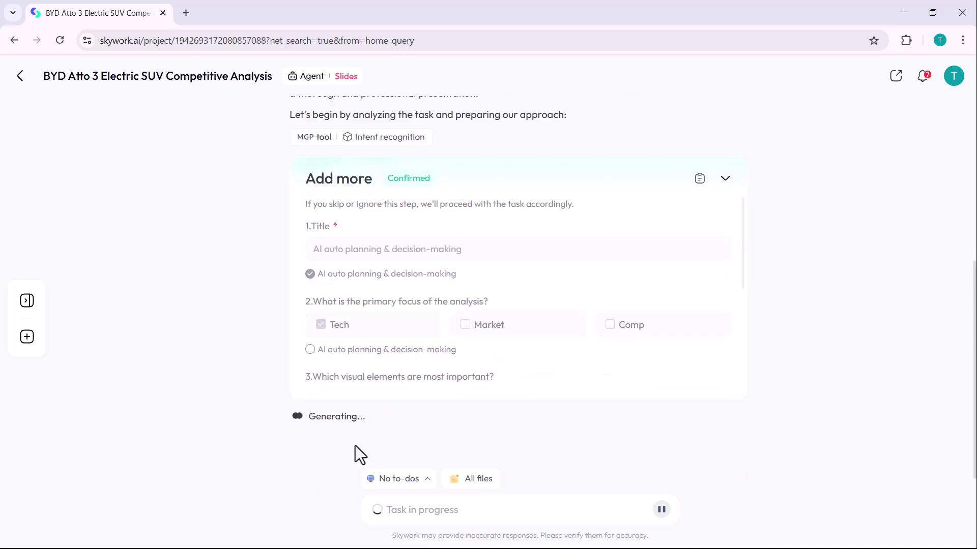
{"action": "scroll", "coordinate": [323, 371], "scroll_direction": "down", "scroll_amount": 1}
{"action": "scroll", "coordinate": [401, 345], "scroll_direction": "down", "scroll_amount": 3}
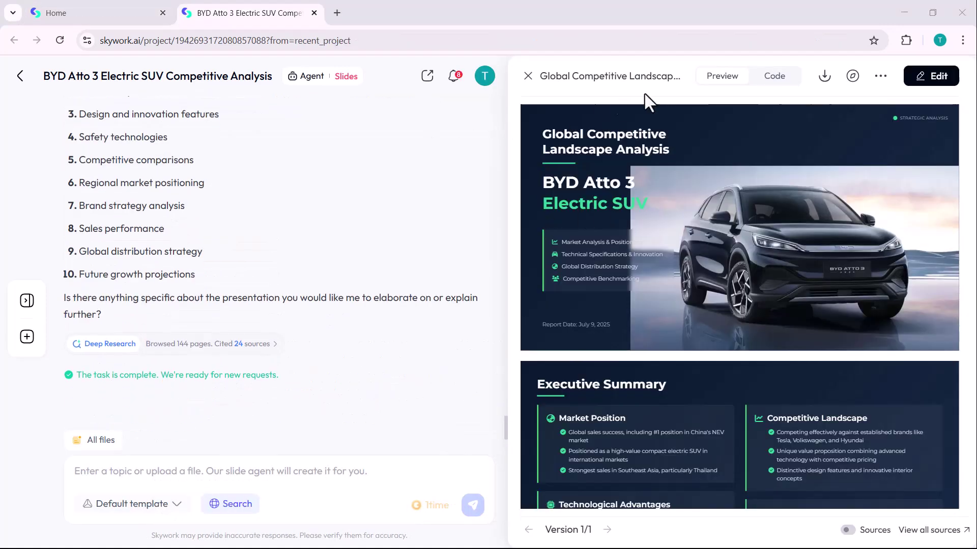
{"action": "scroll", "coordinate": [604, 274], "scroll_direction": "down", "scroll_amount": 3}
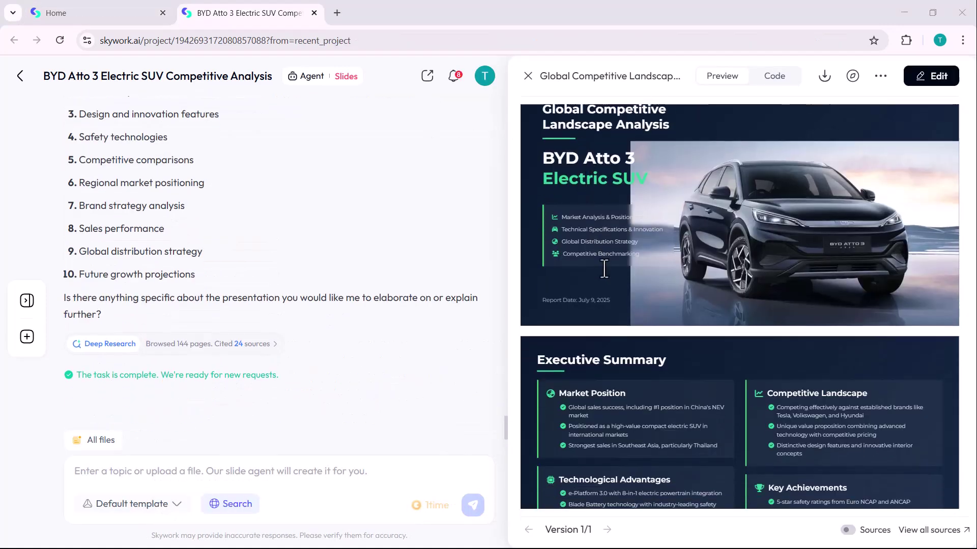
{"action": "scroll", "coordinate": [604, 275], "scroll_direction": "down", "scroll_amount": 3}
{"action": "scroll", "coordinate": [586, 296], "scroll_direction": "down", "scroll_amount": 2}
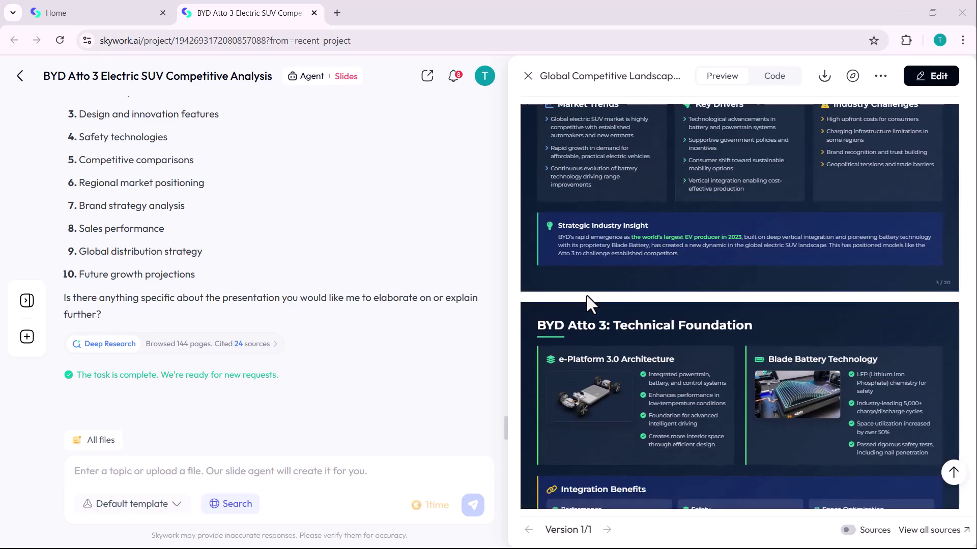
{"action": "scroll", "coordinate": [587, 296], "scroll_direction": "down", "scroll_amount": 1}
{"action": "scroll", "coordinate": [587, 295], "scroll_direction": "down", "scroll_amount": 3}
{"action": "scroll", "coordinate": [586, 296], "scroll_direction": "down", "scroll_amount": 1}
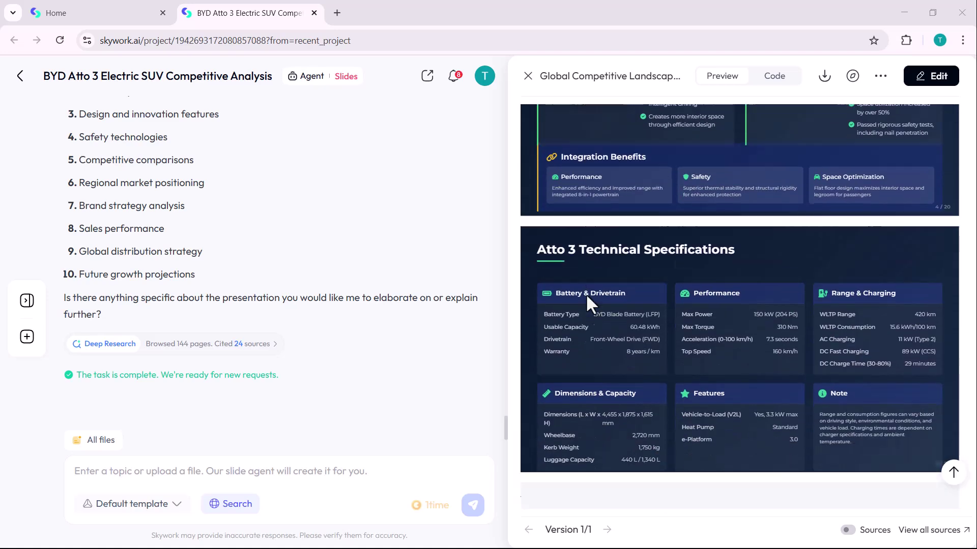
{"action": "scroll", "coordinate": [587, 296], "scroll_direction": "down", "scroll_amount": 3}
{"action": "scroll", "coordinate": [585, 294], "scroll_direction": "down", "scroll_amount": 1}
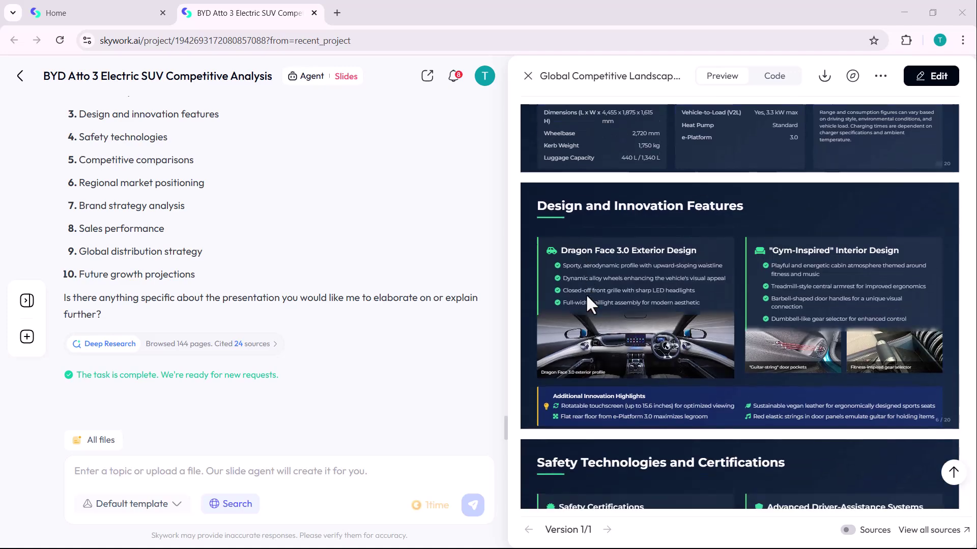
{"action": "scroll", "coordinate": [586, 293], "scroll_direction": "down", "scroll_amount": 3}
{"action": "scroll", "coordinate": [586, 294], "scroll_direction": "down", "scroll_amount": 4}
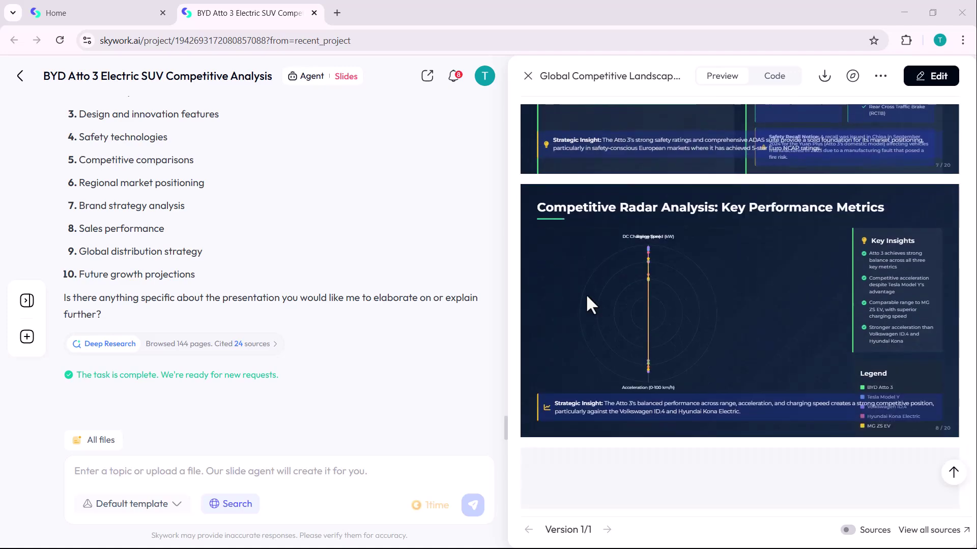
{"action": "scroll", "coordinate": [586, 294], "scroll_direction": "down", "scroll_amount": 2}
{"action": "left_click", "coordinate": [935, 76]}
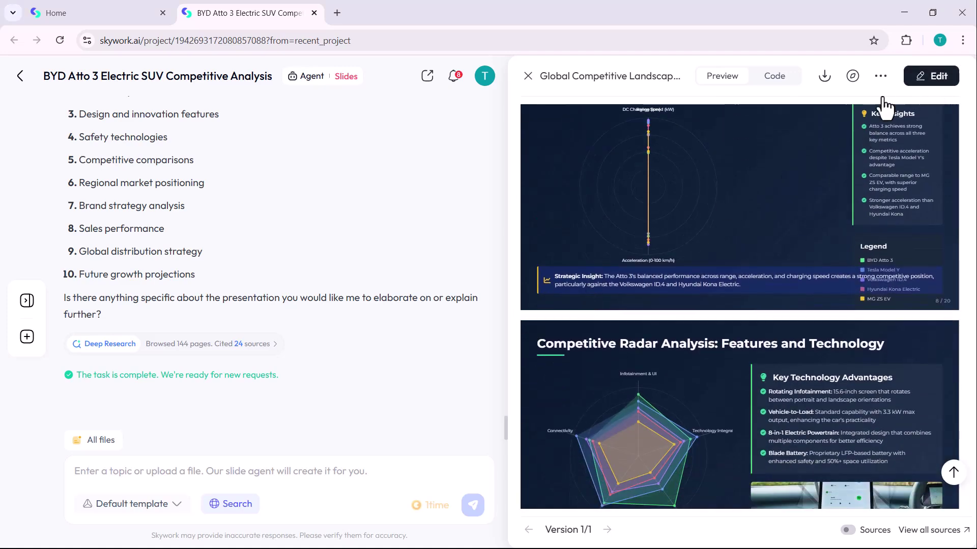
{"action": "scroll", "coordinate": [663, 160], "scroll_direction": "down", "scroll_amount": 2}
{"action": "scroll", "coordinate": [663, 163], "scroll_direction": "down", "scroll_amount": 4}
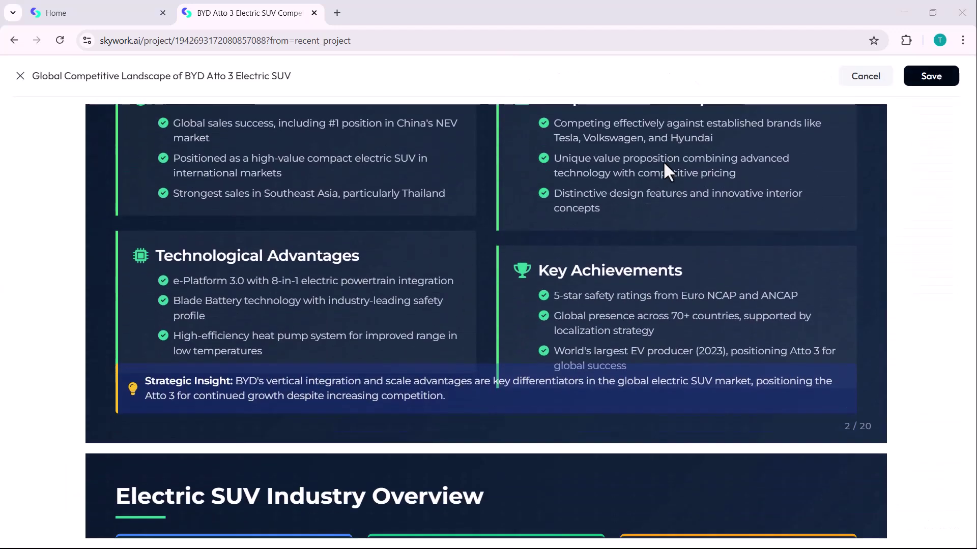
{"action": "scroll", "coordinate": [664, 163], "scroll_direction": "down", "scroll_amount": 3}
{"action": "scroll", "coordinate": [663, 162], "scroll_direction": "down", "scroll_amount": 2}
{"action": "scroll", "coordinate": [663, 163], "scroll_direction": "down", "scroll_amount": 1}
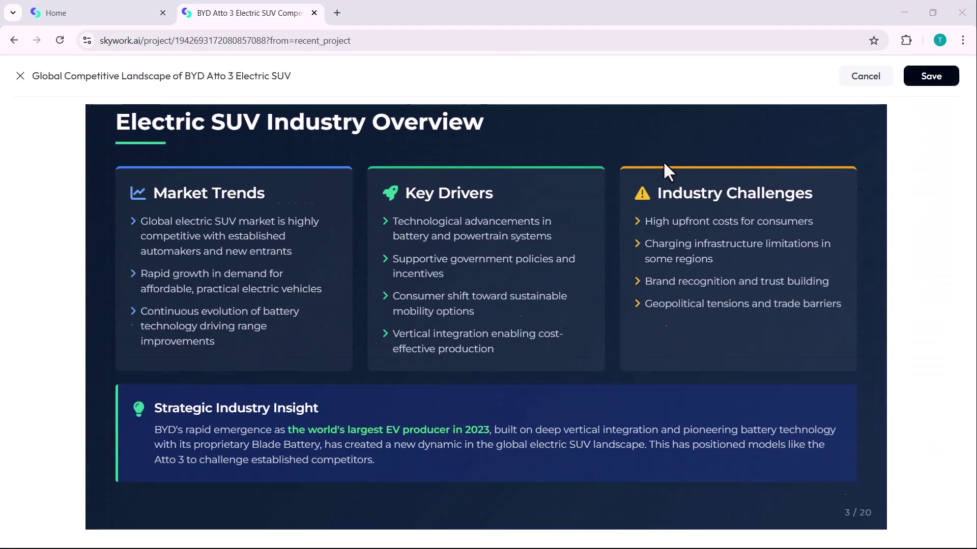
{"action": "scroll", "coordinate": [663, 163], "scroll_direction": "down", "scroll_amount": 3}
{"action": "scroll", "coordinate": [664, 162], "scroll_direction": "down", "scroll_amount": 2}
{"action": "scroll", "coordinate": [664, 163], "scroll_direction": "down", "scroll_amount": 2}
{"action": "scroll", "coordinate": [663, 163], "scroll_direction": "down", "scroll_amount": 1}
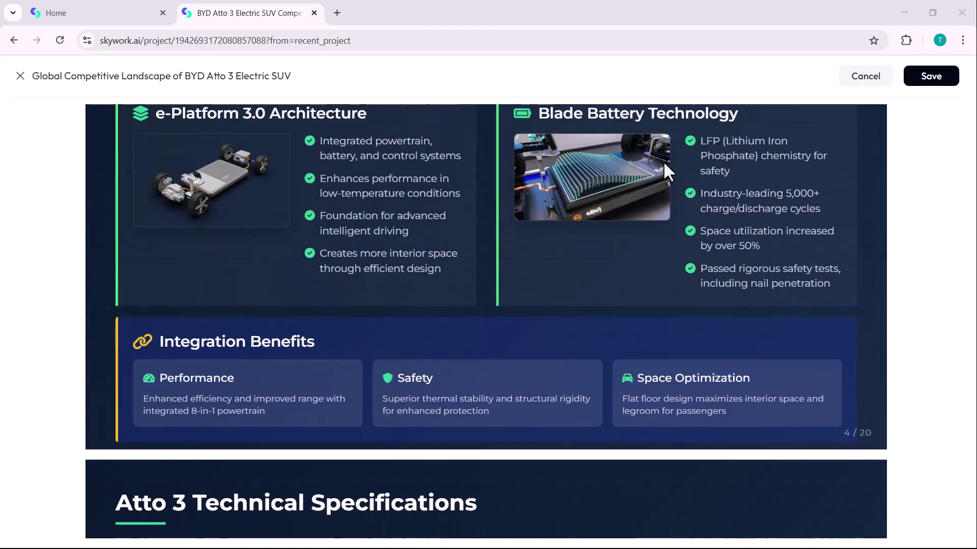
{"action": "scroll", "coordinate": [663, 163], "scroll_direction": "down", "scroll_amount": 2}
{"action": "scroll", "coordinate": [664, 163], "scroll_direction": "down", "scroll_amount": 3}
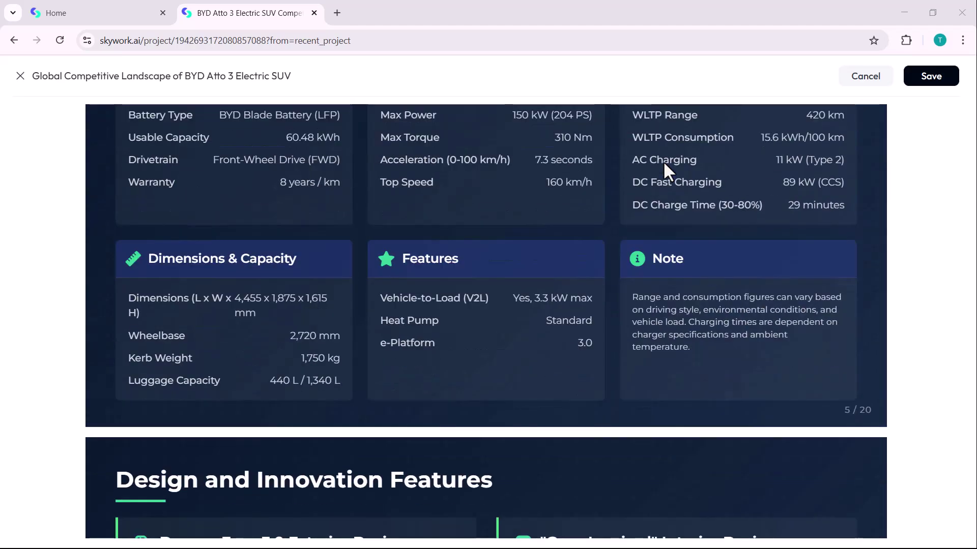
{"action": "scroll", "coordinate": [664, 163], "scroll_direction": "down", "scroll_amount": 3}
{"action": "scroll", "coordinate": [664, 163], "scroll_direction": "down", "scroll_amount": 1}
{"action": "scroll", "coordinate": [664, 172], "scroll_direction": "down", "scroll_amount": 1}
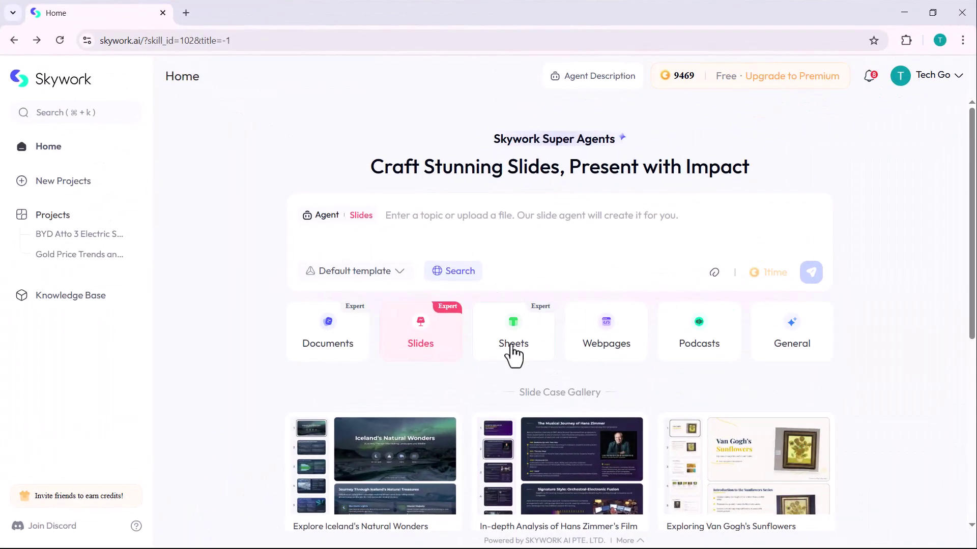
Paste the 2025 regional quarterly sales table prompt into the Sheets agent and send it without attachments.
{"action": "left_click", "coordinate": [513, 344]}
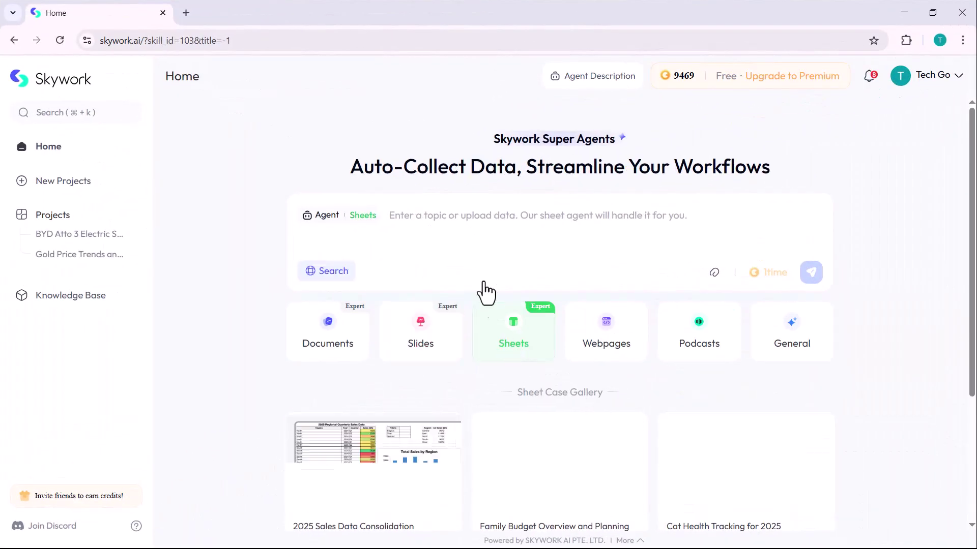
{"action": "type", "text": "I want a table that consolidates 2025 sales data from different regions, divided by quarters, calculating the total sales, growth rate, and year-over-year growth for each region. The data should support dynamic updates and automatic chart generation."}
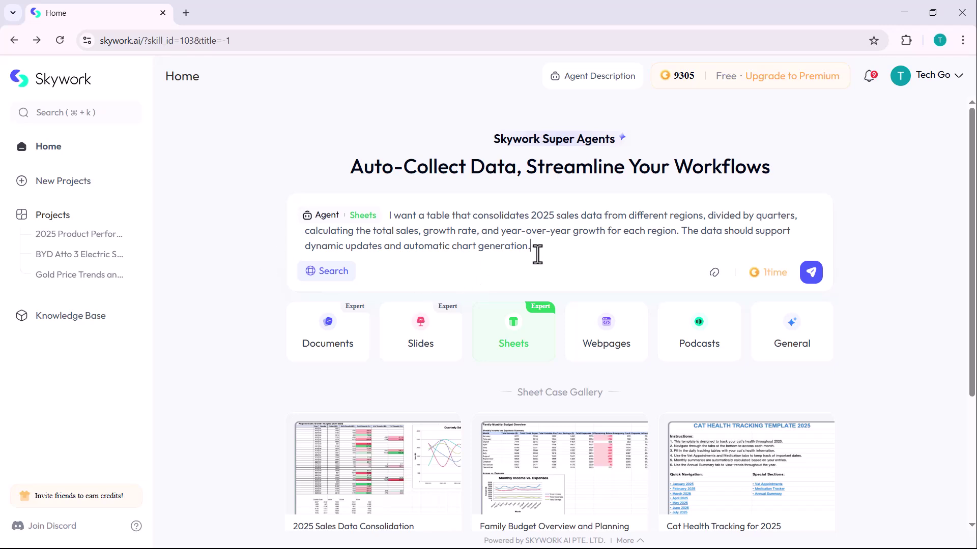
{"action": "left_click", "coordinate": [713, 274]}
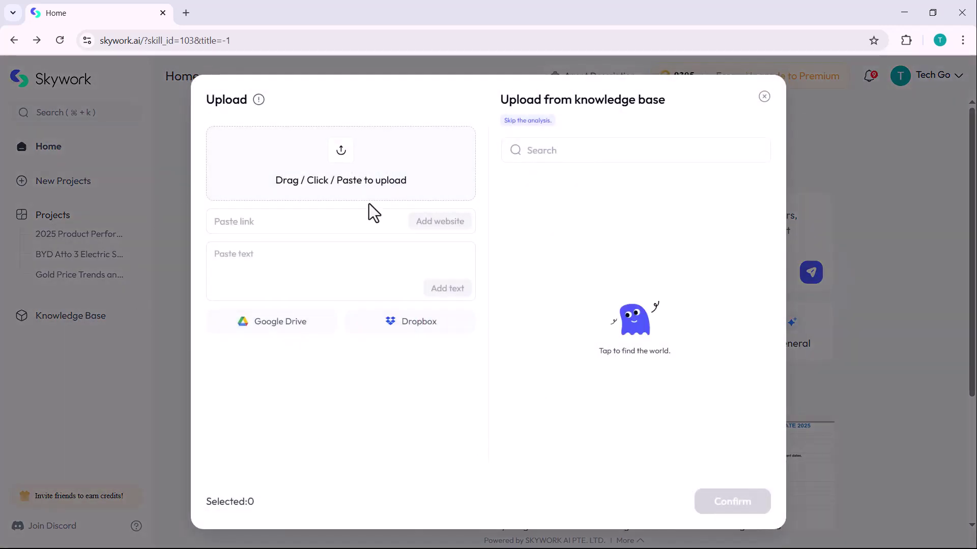
{"action": "left_click", "coordinate": [763, 97]}
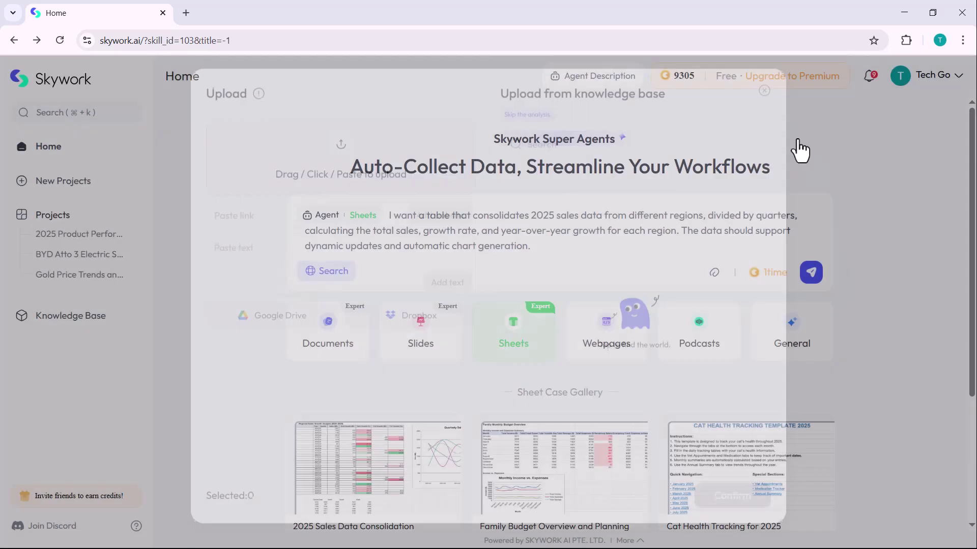
{"action": "left_click", "coordinate": [811, 273]}
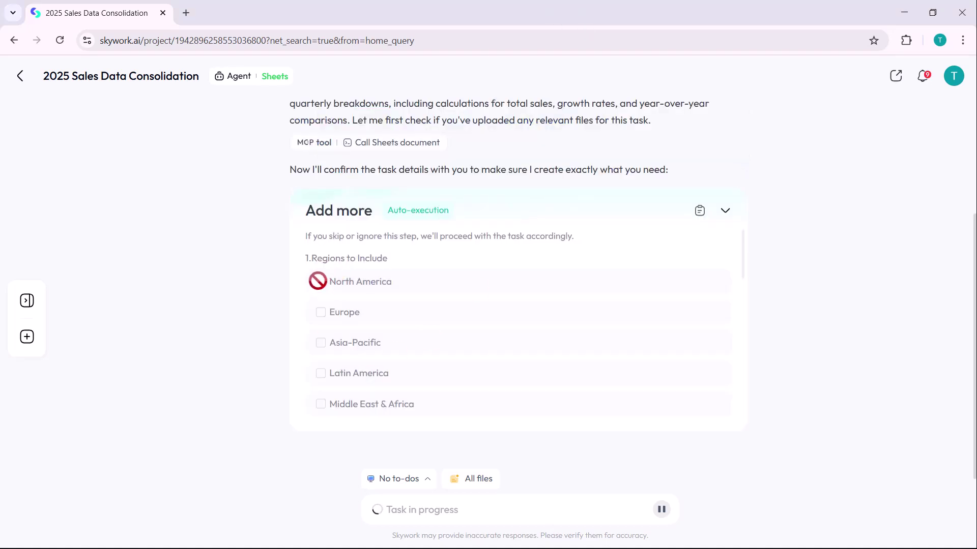
{"action": "scroll", "coordinate": [324, 304], "scroll_direction": "down", "scroll_amount": 2}
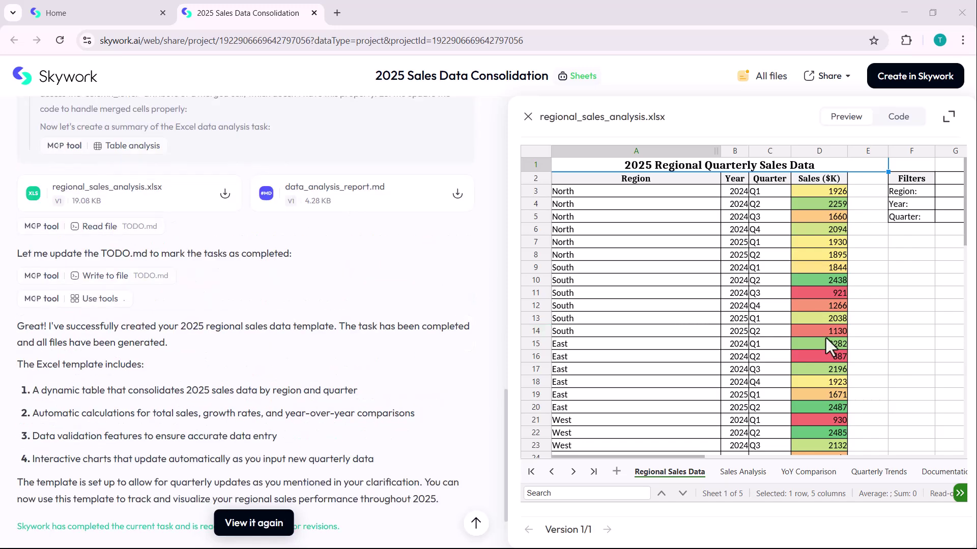
{"action": "scroll", "coordinate": [672, 461], "scroll_direction": "right", "scroll_amount": 3}
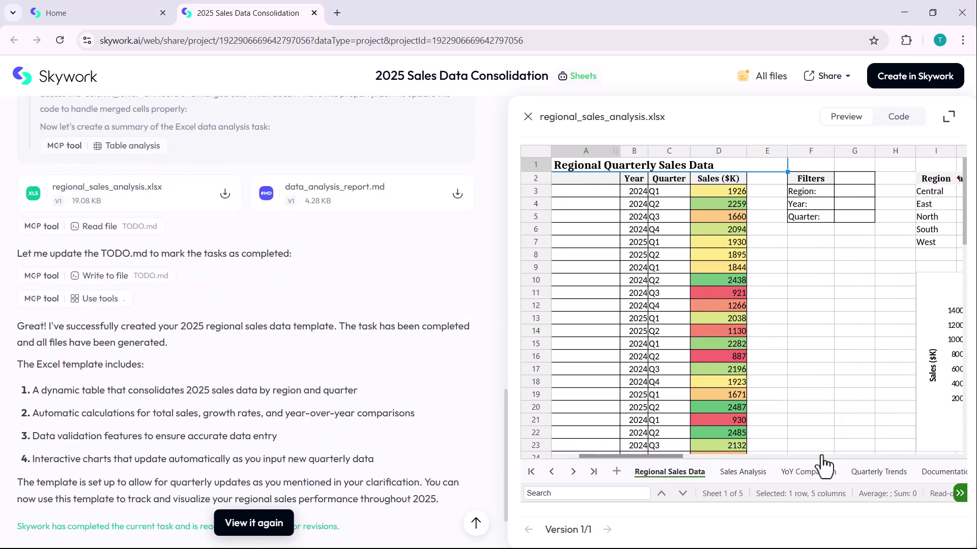
{"action": "scroll", "coordinate": [661, 458], "scroll_direction": "left", "scroll_amount": 3}
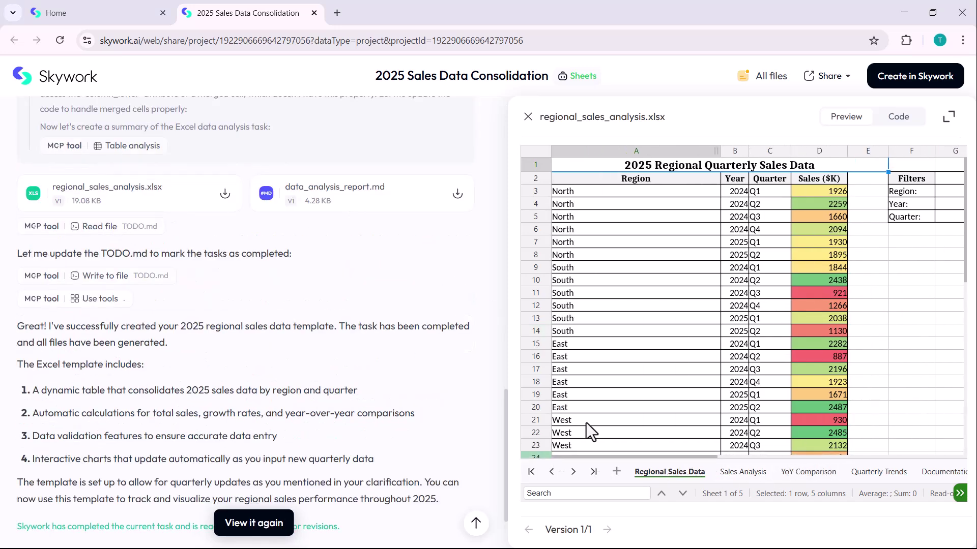
Look through the Sales Analysis, YoY Comparison and Regional Sales Data sheets.
{"action": "left_click", "coordinate": [740, 473]}
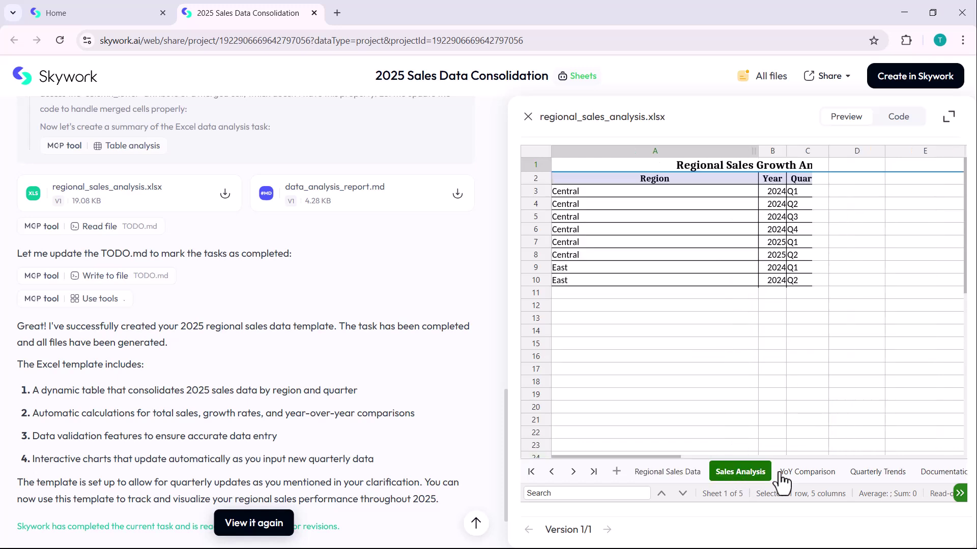
{"action": "left_click", "coordinate": [813, 478]}
{"action": "left_click", "coordinate": [664, 472]}
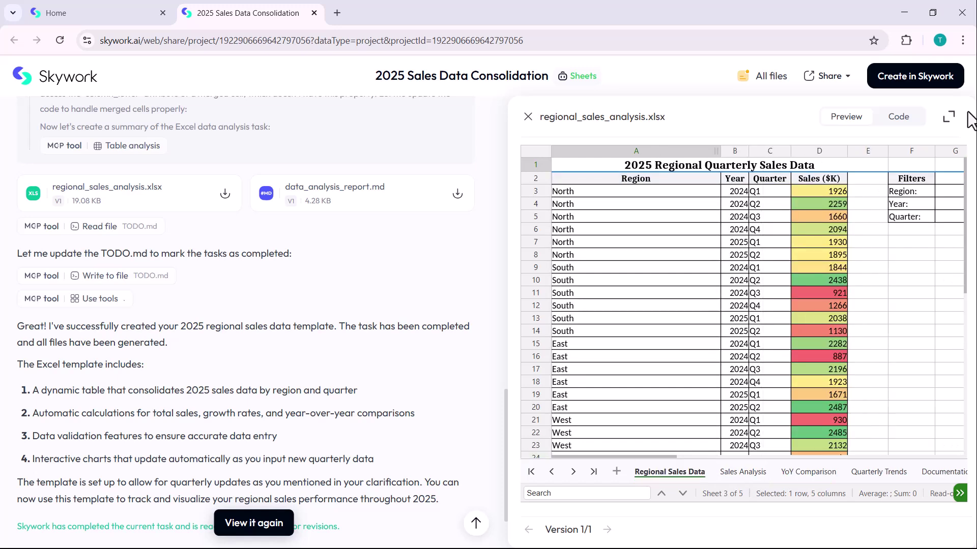
Expand the workbook preview to full width, check some cells, and open Sales Analysis.
{"action": "left_click", "coordinate": [950, 119]}
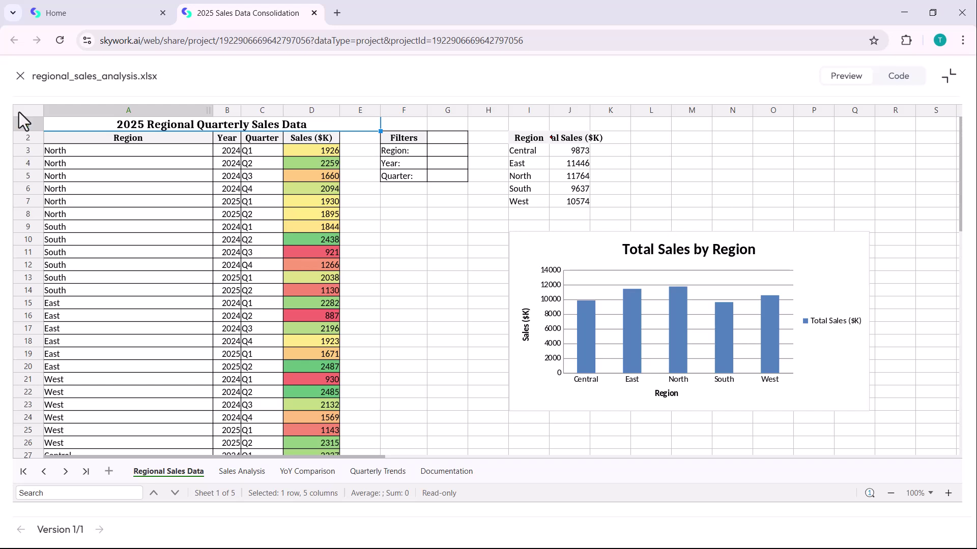
{"action": "left_click", "coordinate": [188, 196]}
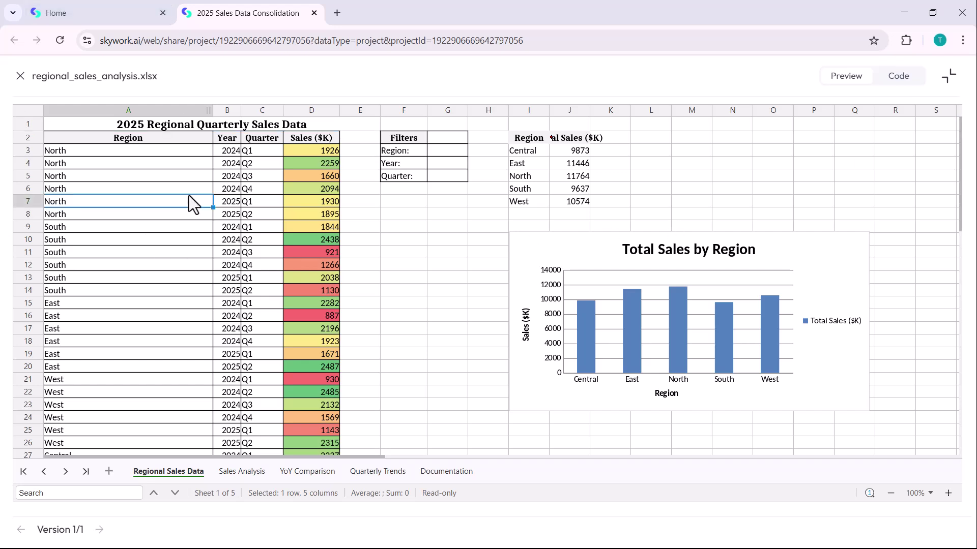
{"action": "left_click", "coordinate": [410, 150]}
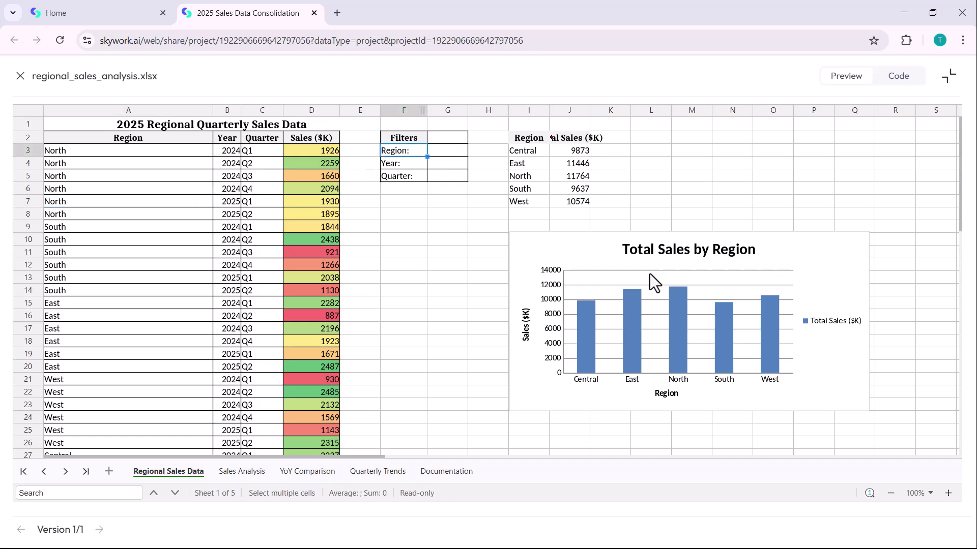
{"action": "left_click", "coordinate": [241, 472]}
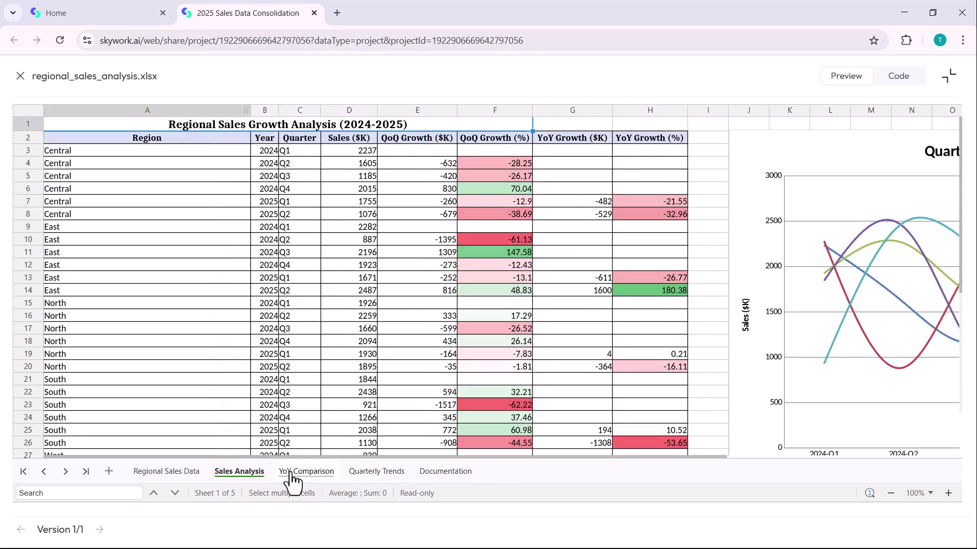
{"action": "scroll", "coordinate": [342, 458], "scroll_direction": "right", "scroll_amount": 10}
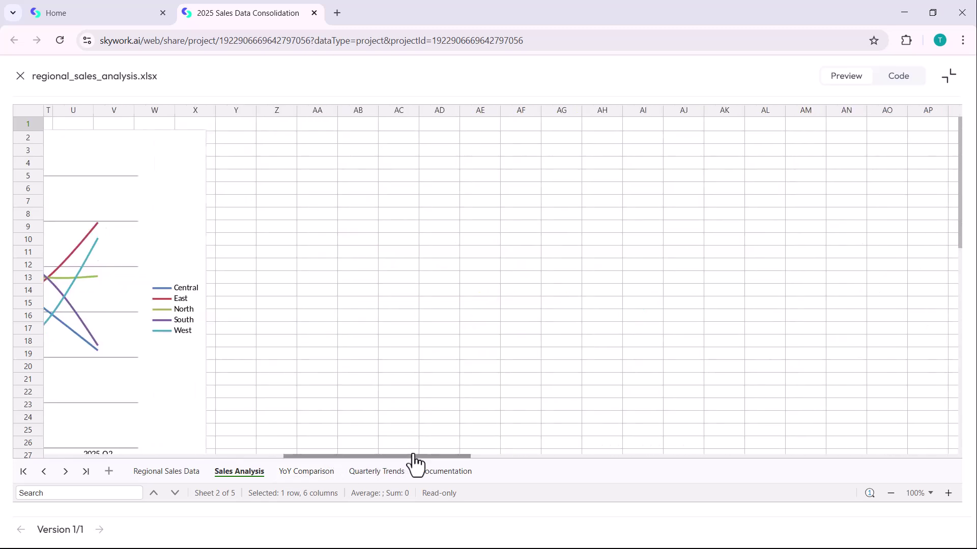
{"action": "scroll", "coordinate": [415, 458], "scroll_direction": "left", "scroll_amount": 6}
{"action": "scroll", "coordinate": [382, 458], "scroll_direction": "left", "scroll_amount": 2}
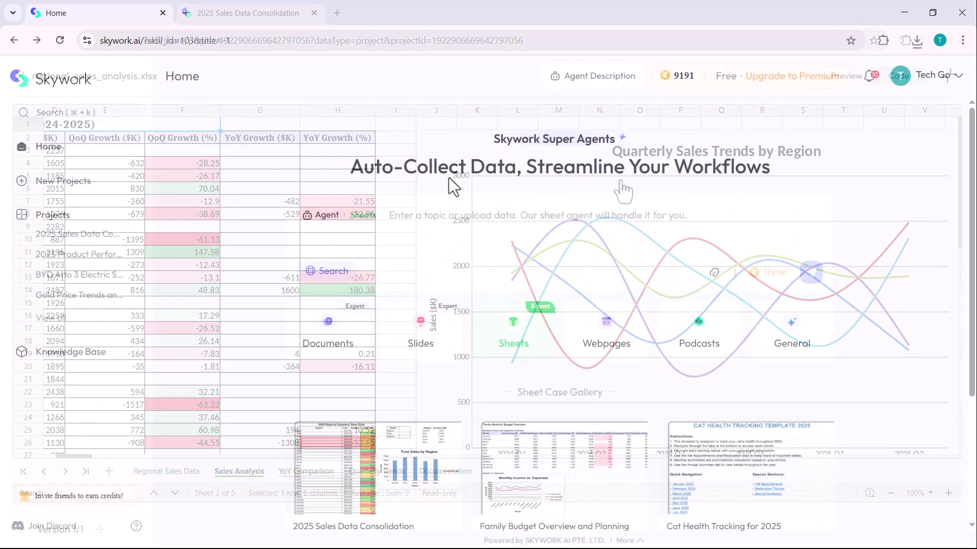
Choose the Webpages agent and request a modern beauty and skincare e-commerce page.
{"action": "left_click", "coordinate": [606, 344]}
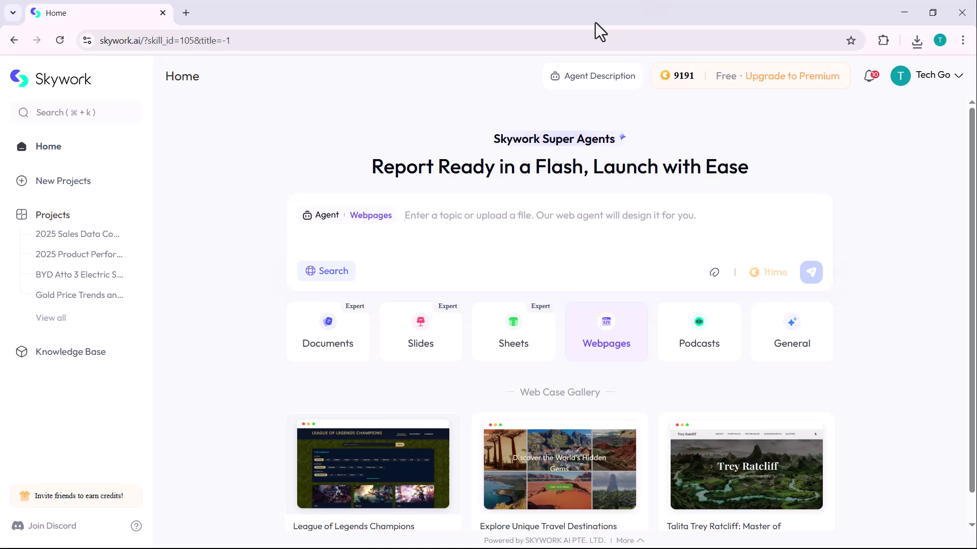
{"action": "left_click", "coordinate": [447, 220]}
{"action": "type", "text": "Create a modern e-commerce web page for a beauty and skincare brand. Highlight featured products like moisturizers, serums, and lipsticks. Include seasonal discounts (e.g., Summer Glow Sale), customer reviews, and testimonials with before-and-after images. Ensure the design is mobile-optimized, with a clean layout and a smooth, secure checkout experience."}
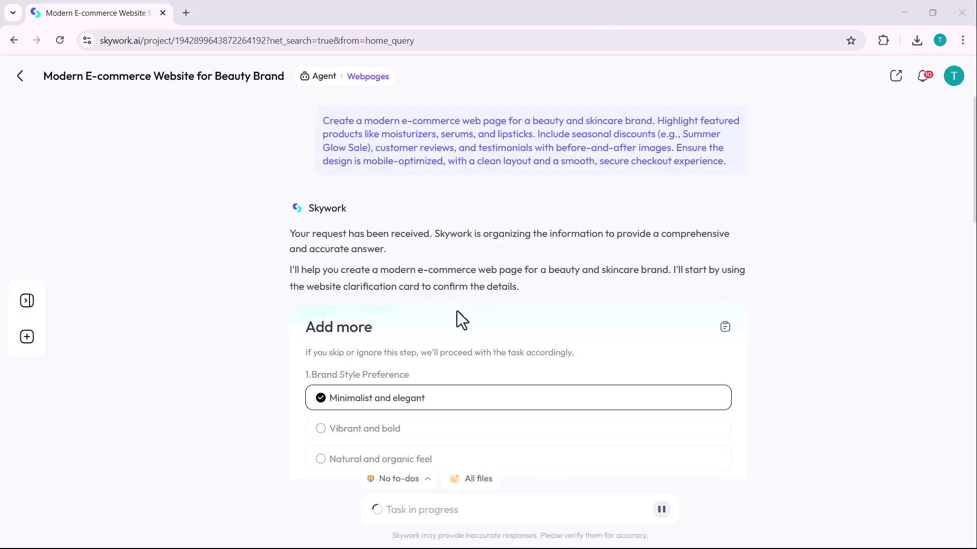
{"action": "scroll", "coordinate": [355, 225], "scroll_direction": "down", "scroll_amount": 2}
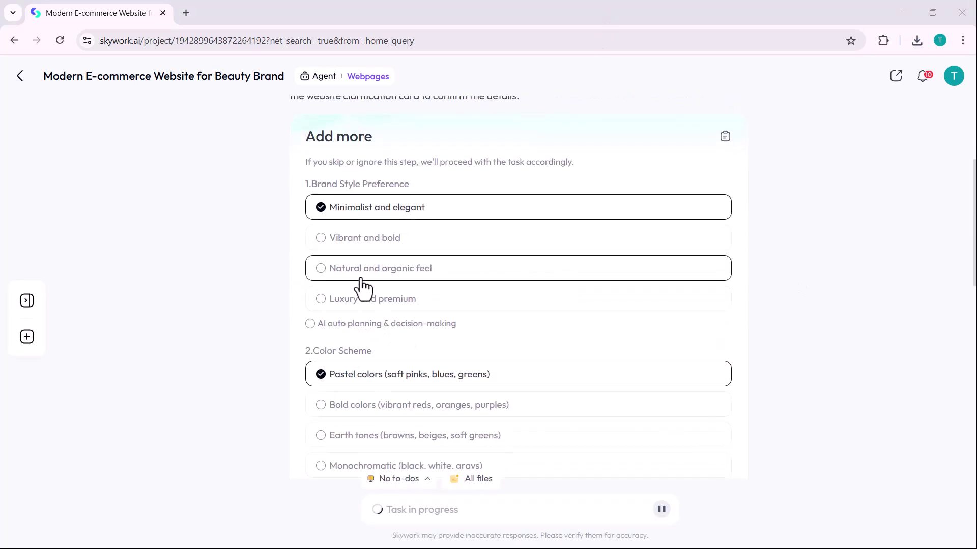
{"action": "scroll", "coordinate": [362, 286], "scroll_direction": "down", "scroll_amount": 2}
{"action": "scroll", "coordinate": [353, 356], "scroll_direction": "down", "scroll_amount": 3}
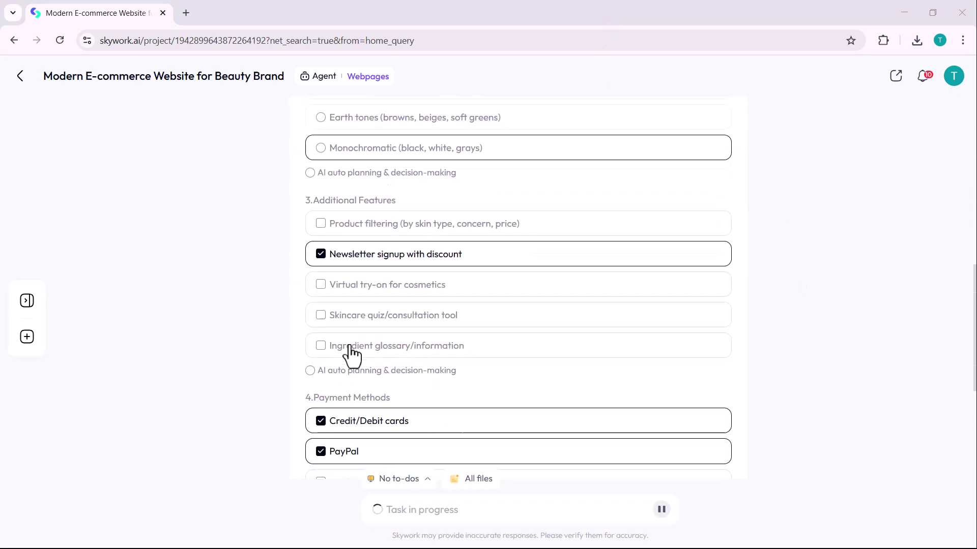
{"action": "scroll", "coordinate": [351, 354], "scroll_direction": "down", "scroll_amount": 1}
{"action": "scroll", "coordinate": [353, 363], "scroll_direction": "down", "scroll_amount": 1}
{"action": "scroll", "coordinate": [367, 258], "scroll_direction": "down", "scroll_amount": 2}
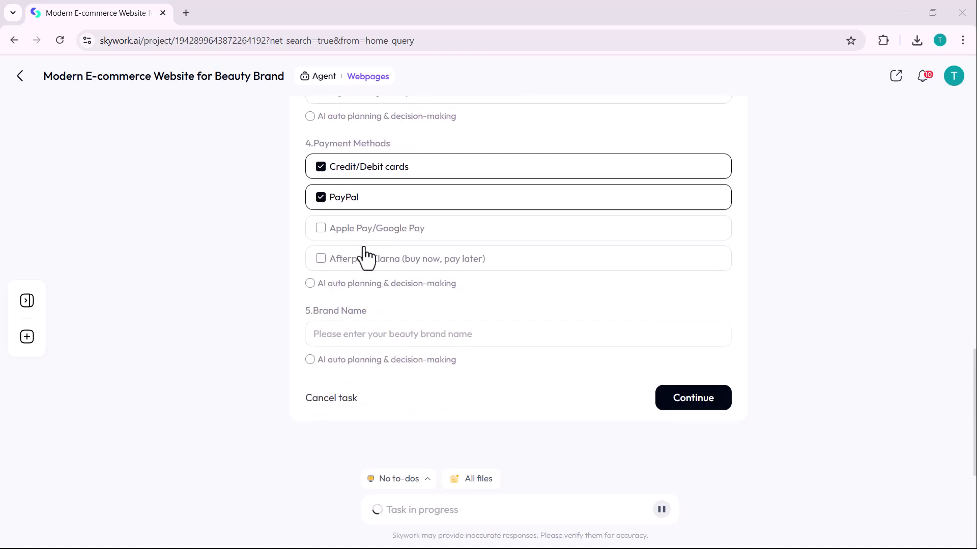
Accept the beauty store details, including card and PayPal payment methods.
{"action": "left_click", "coordinate": [685, 401]}
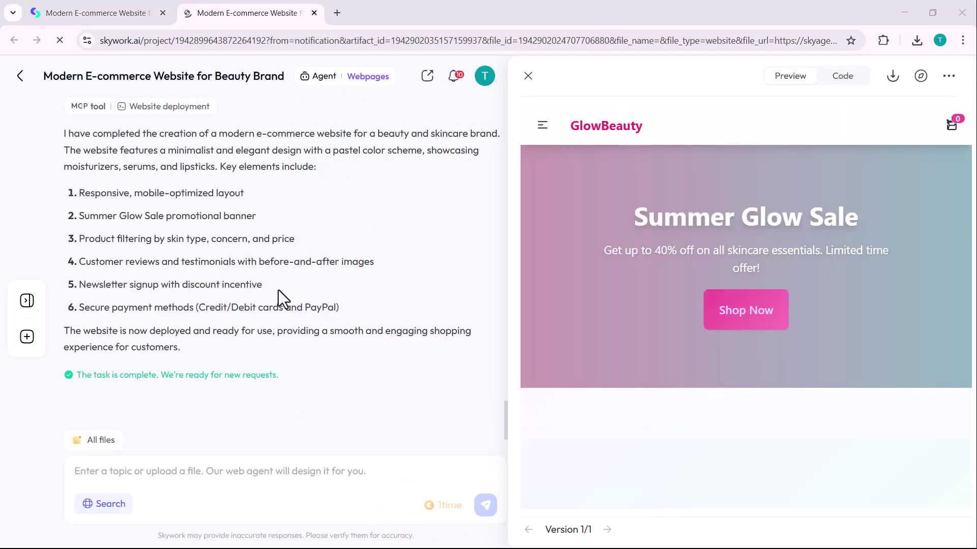
{"action": "scroll", "coordinate": [273, 272], "scroll_direction": "up", "scroll_amount": 5}
{"action": "scroll", "coordinate": [273, 272], "scroll_direction": "up", "scroll_amount": 5}
{"action": "scroll", "coordinate": [274, 272], "scroll_direction": "up", "scroll_amount": 5}
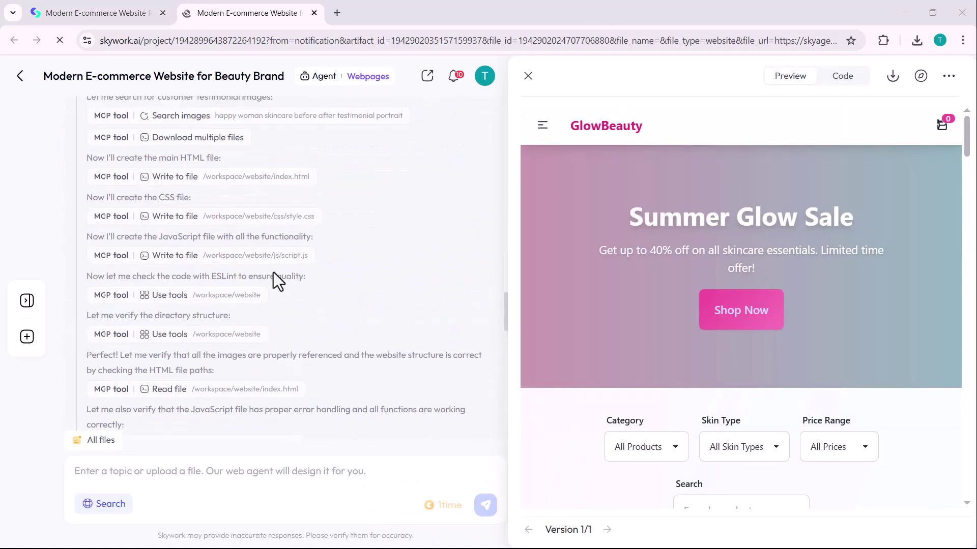
{"action": "scroll", "coordinate": [273, 272], "scroll_direction": "up", "scroll_amount": 5}
{"action": "scroll", "coordinate": [274, 272], "scroll_direction": "down", "scroll_amount": 5}
{"action": "scroll", "coordinate": [273, 276], "scroll_direction": "down", "scroll_amount": 5}
{"action": "scroll", "coordinate": [275, 278], "scroll_direction": "down", "scroll_amount": 5}
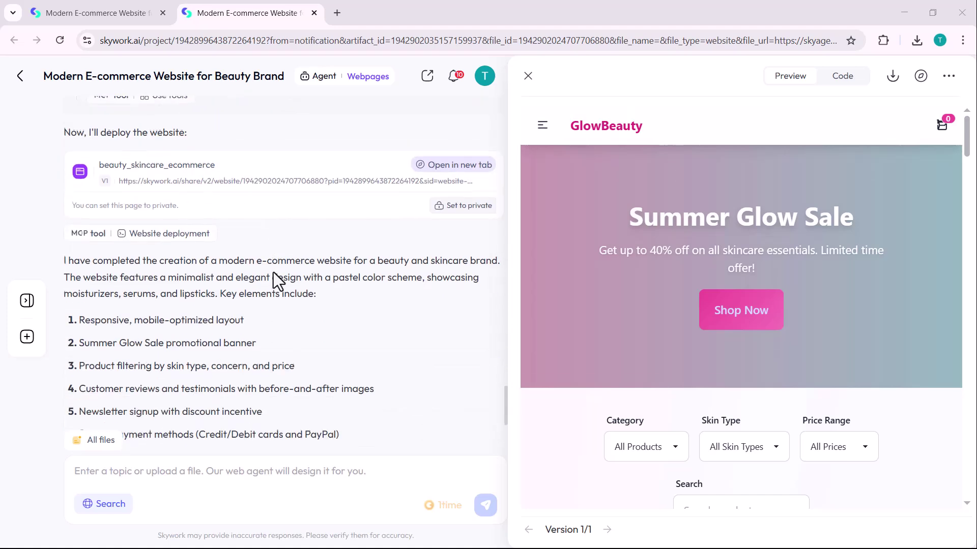
{"action": "scroll", "coordinate": [306, 252], "scroll_direction": "down", "scroll_amount": 3}
{"action": "scroll", "coordinate": [619, 199], "scroll_direction": "down", "scroll_amount": 1}
{"action": "scroll", "coordinate": [636, 214], "scroll_direction": "down", "scroll_amount": 3}
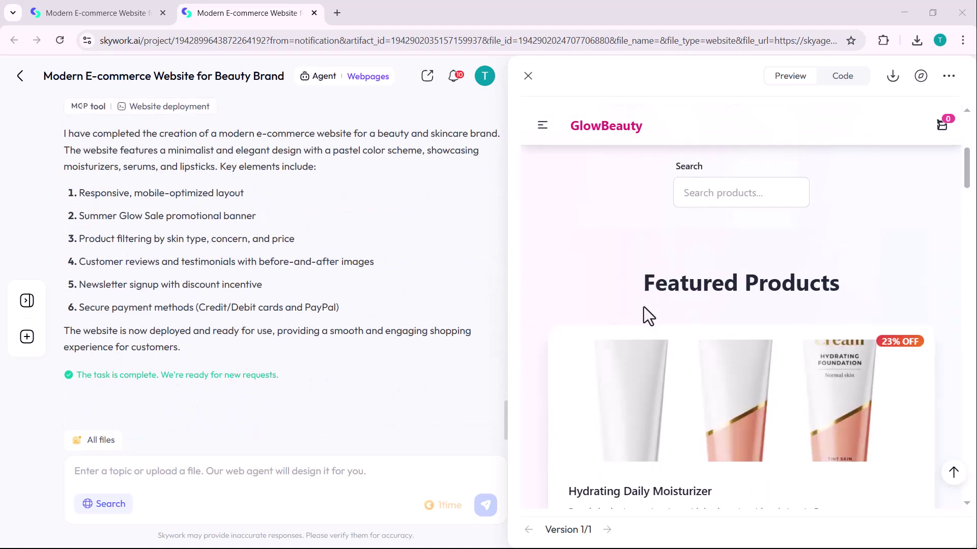
{"action": "scroll", "coordinate": [644, 307], "scroll_direction": "down", "scroll_amount": 3}
{"action": "scroll", "coordinate": [644, 308], "scroll_direction": "down", "scroll_amount": 2}
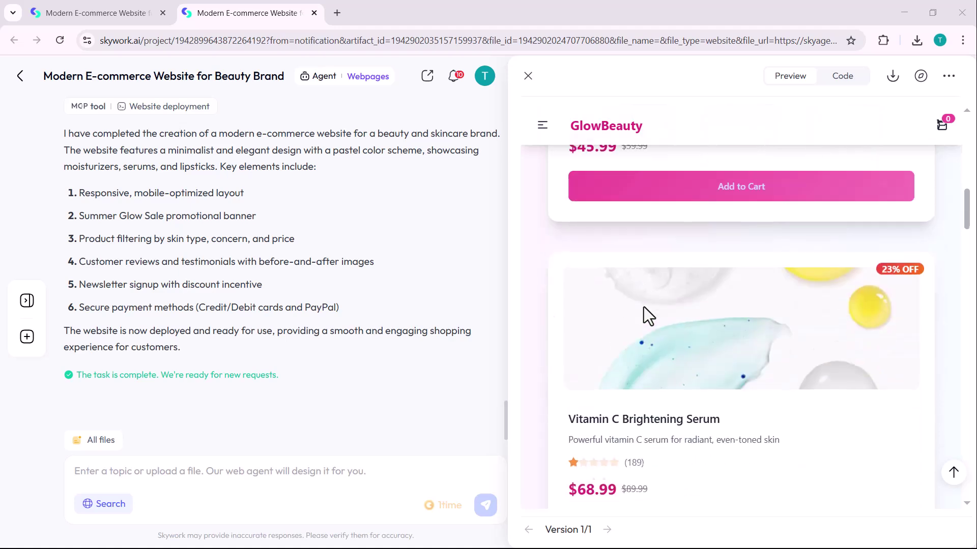
{"action": "scroll", "coordinate": [644, 307], "scroll_direction": "down", "scroll_amount": 3}
{"action": "scroll", "coordinate": [645, 306], "scroll_direction": "down", "scroll_amount": 3}
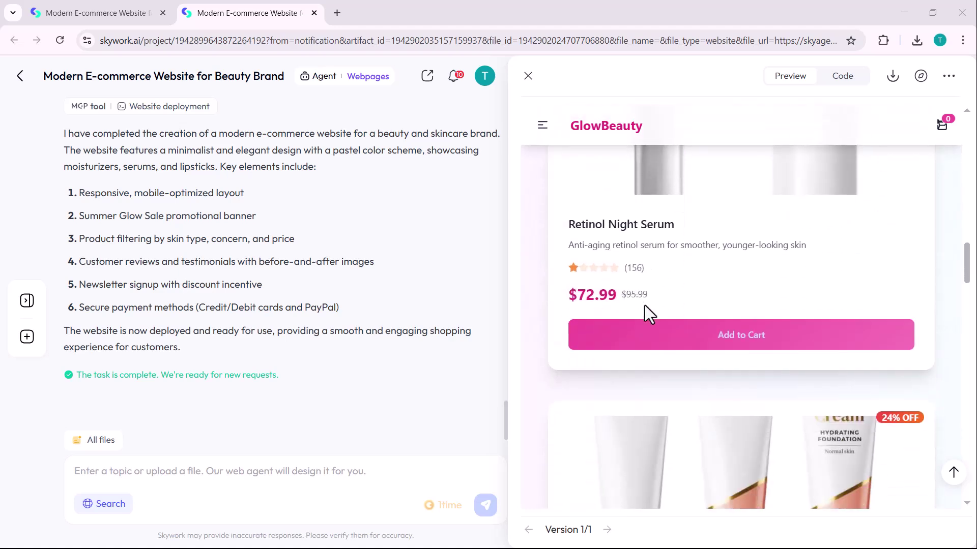
{"action": "scroll", "coordinate": [645, 306], "scroll_direction": "down", "scroll_amount": 2}
{"action": "scroll", "coordinate": [646, 313], "scroll_direction": "up", "scroll_amount": 15}
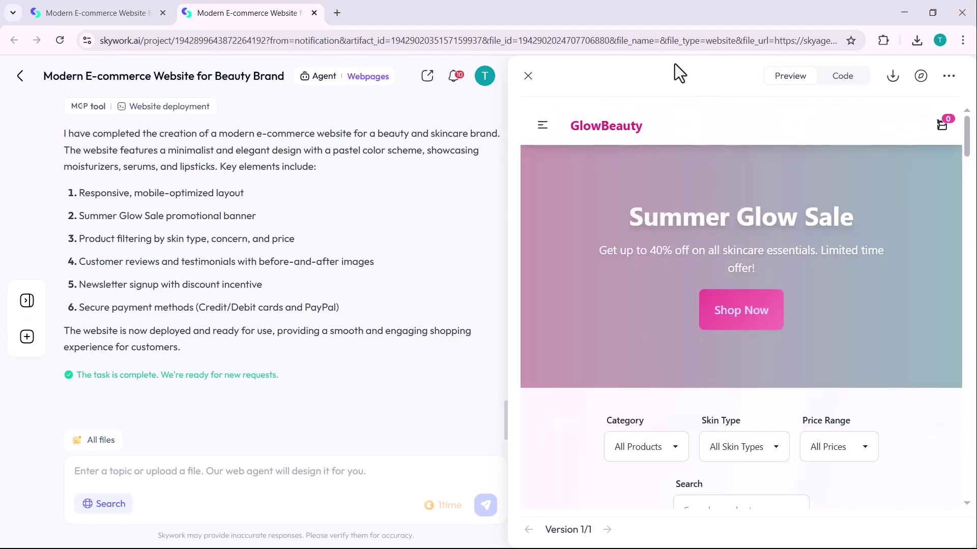
Open the deployed GlowBeauty site in a new tab and visit its Reviews and About sections.
{"action": "left_click", "coordinate": [921, 75]}
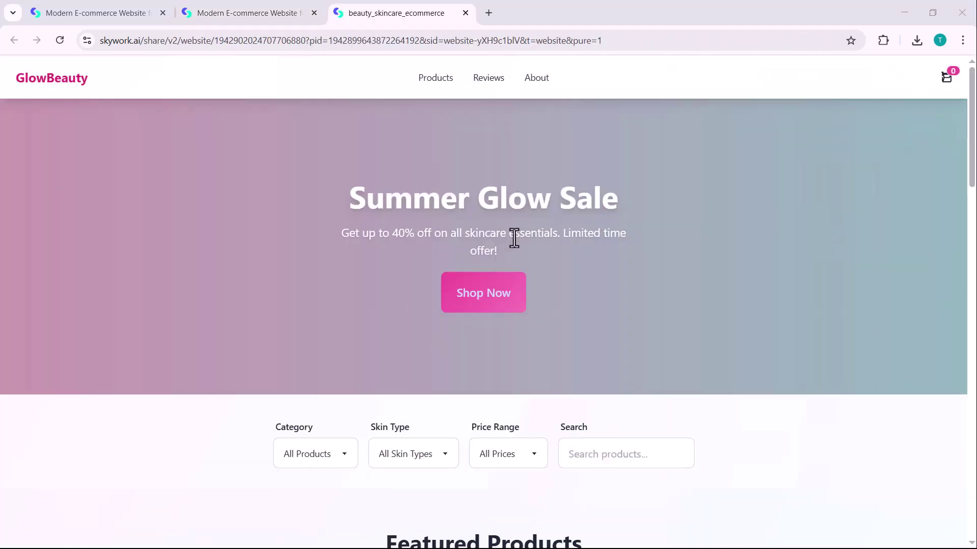
{"action": "scroll", "coordinate": [514, 237], "scroll_direction": "down", "scroll_amount": 2}
{"action": "scroll", "coordinate": [514, 238], "scroll_direction": "down", "scroll_amount": 3}
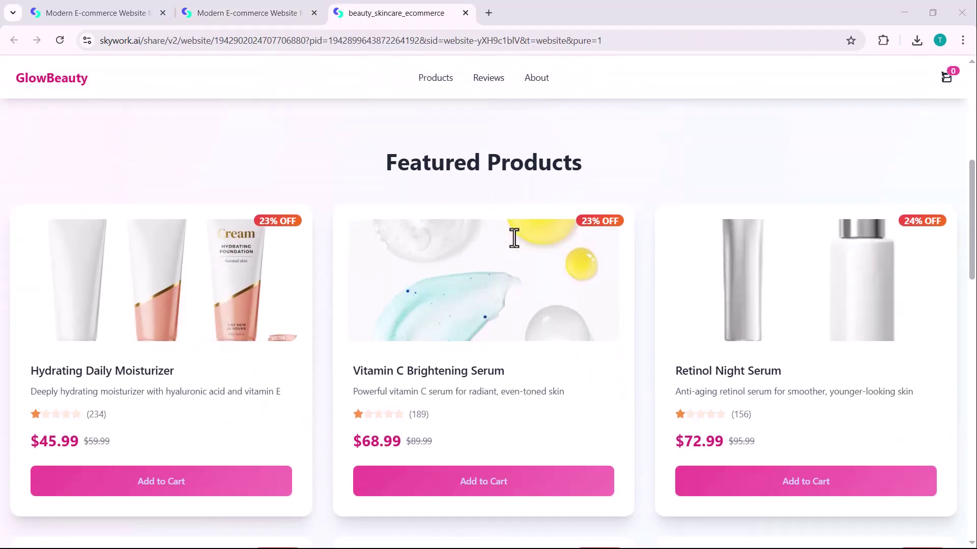
{"action": "scroll", "coordinate": [513, 237], "scroll_direction": "down", "scroll_amount": 1}
{"action": "scroll", "coordinate": [514, 237], "scroll_direction": "down", "scroll_amount": 1}
{"action": "scroll", "coordinate": [516, 237], "scroll_direction": "down", "scroll_amount": 2}
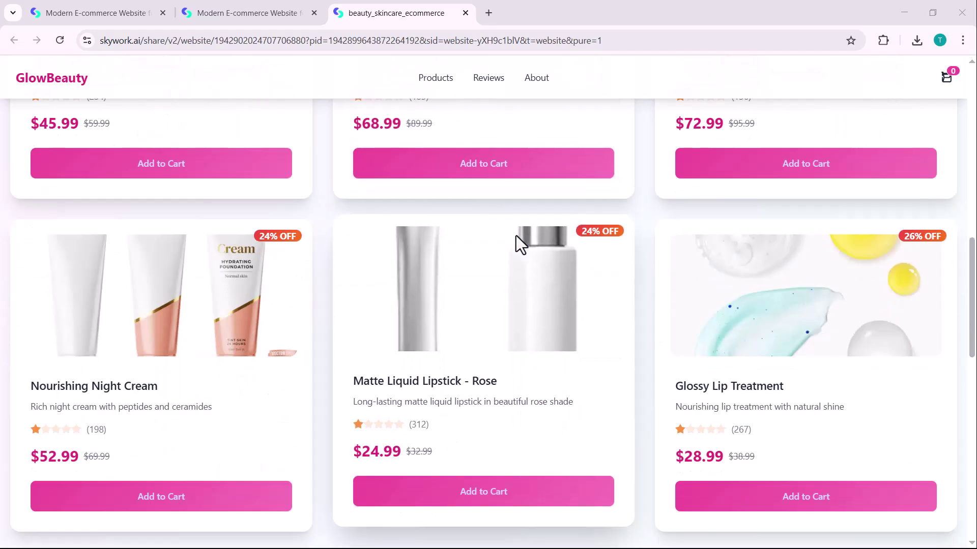
{"action": "scroll", "coordinate": [515, 237], "scroll_direction": "down", "scroll_amount": 2}
{"action": "scroll", "coordinate": [516, 237], "scroll_direction": "down", "scroll_amount": 3}
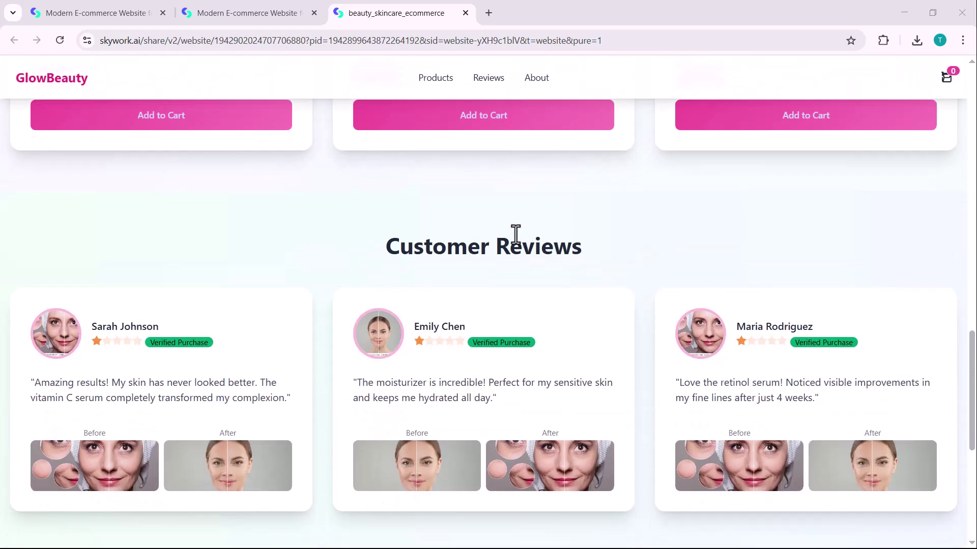
{"action": "scroll", "coordinate": [516, 237], "scroll_direction": "down", "scroll_amount": 4}
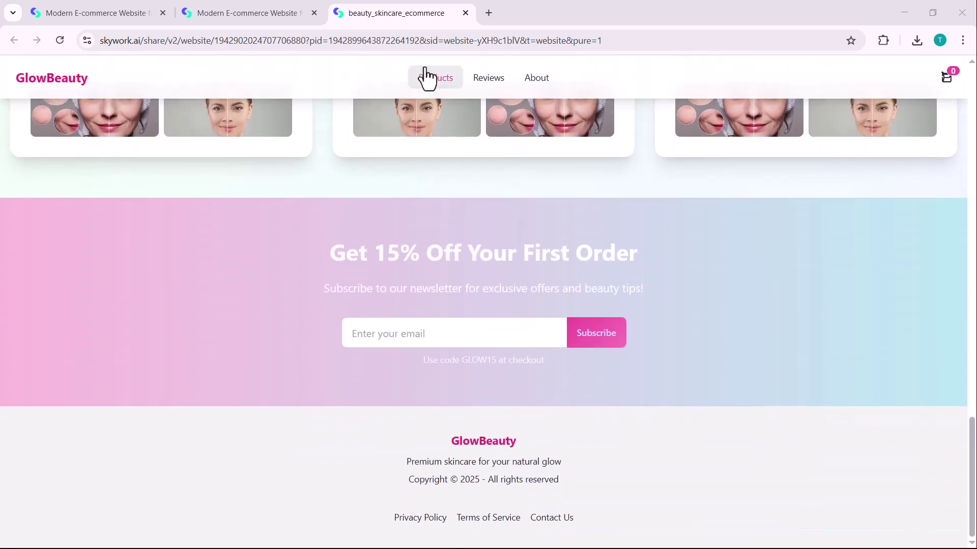
{"action": "left_click", "coordinate": [490, 82]}
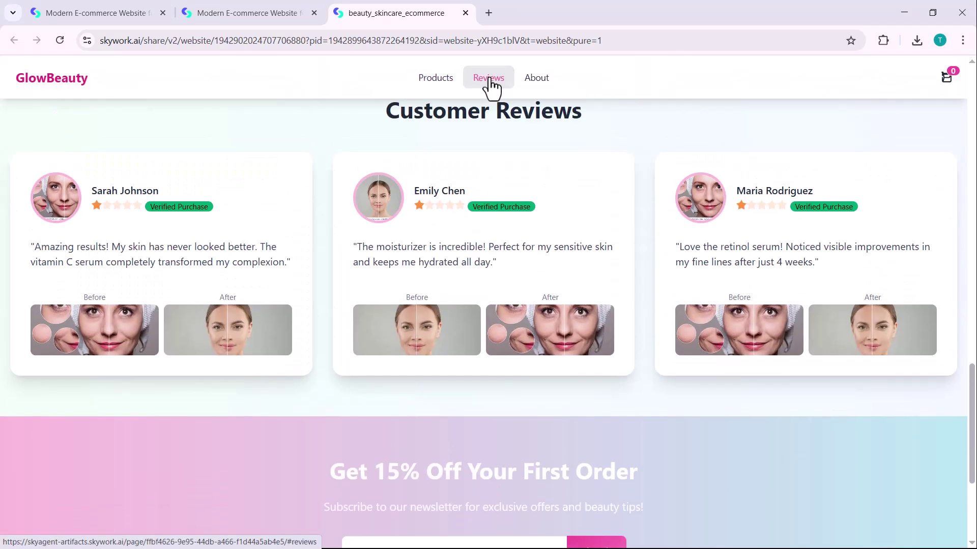
{"action": "left_click", "coordinate": [522, 85]}
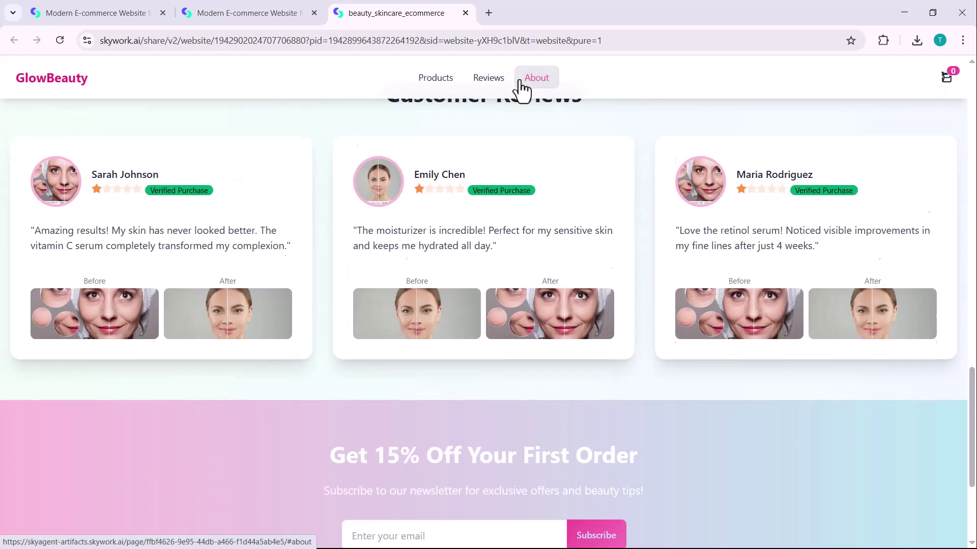
Return to GlowBeauty's Products section, then pick the Podcasts agent for the freelancer ChatGPT episode.
{"action": "left_click", "coordinate": [433, 86]}
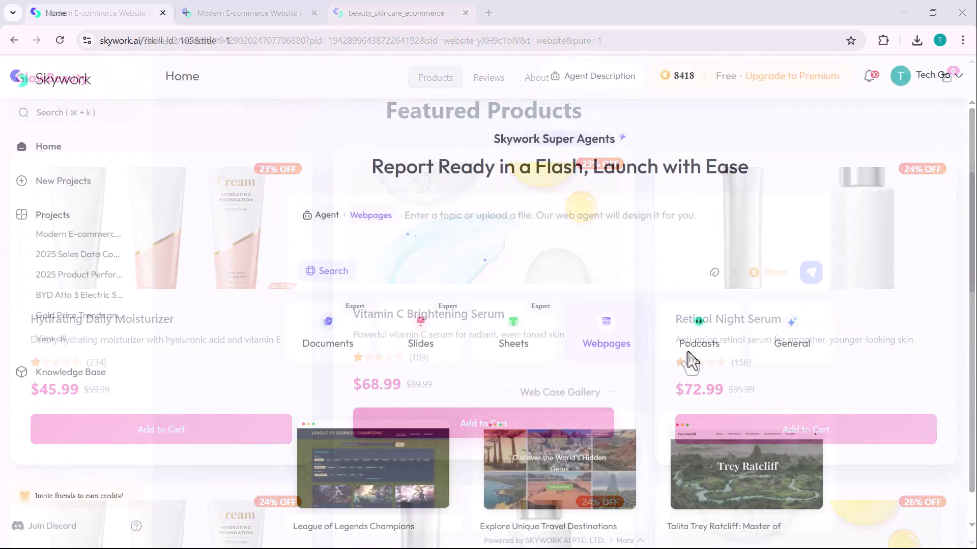
{"action": "left_click", "coordinate": [699, 350]}
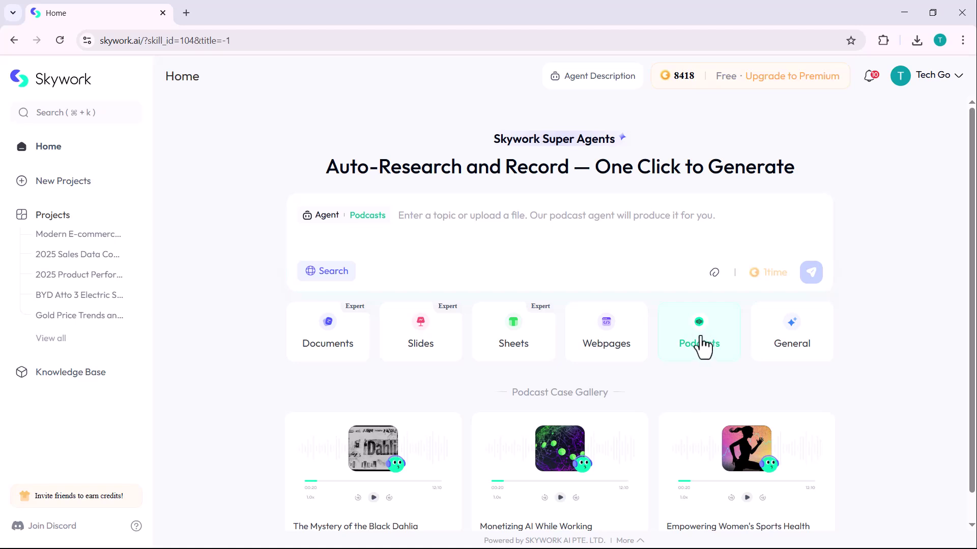
{"action": "type", "text": "Help me produce a podcast on “How Freelancers Are Using ChatGPT to 5x Their Income.”"}
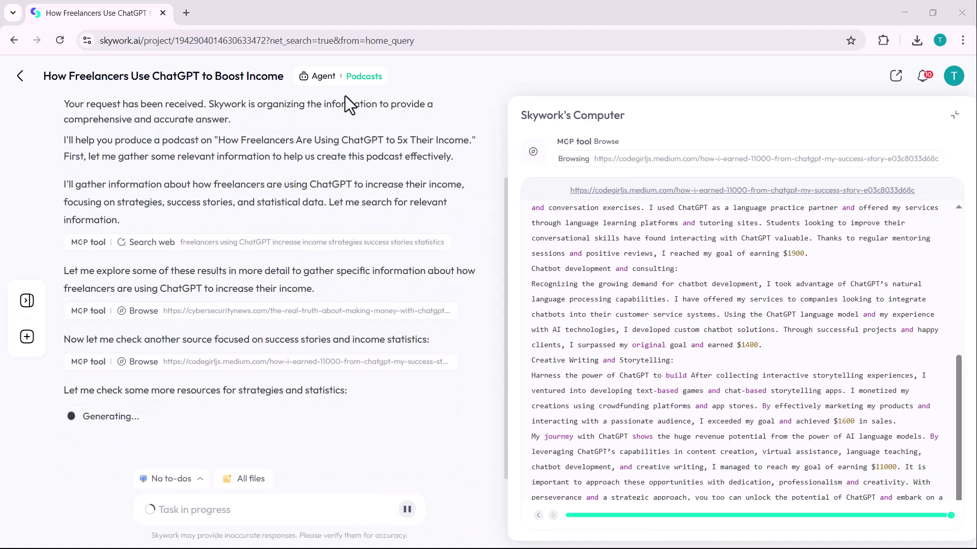
{"action": "scroll", "coordinate": [171, 388], "scroll_direction": "down", "scroll_amount": 3}
{"action": "scroll", "coordinate": [120, 349], "scroll_direction": "down", "scroll_amount": 2}
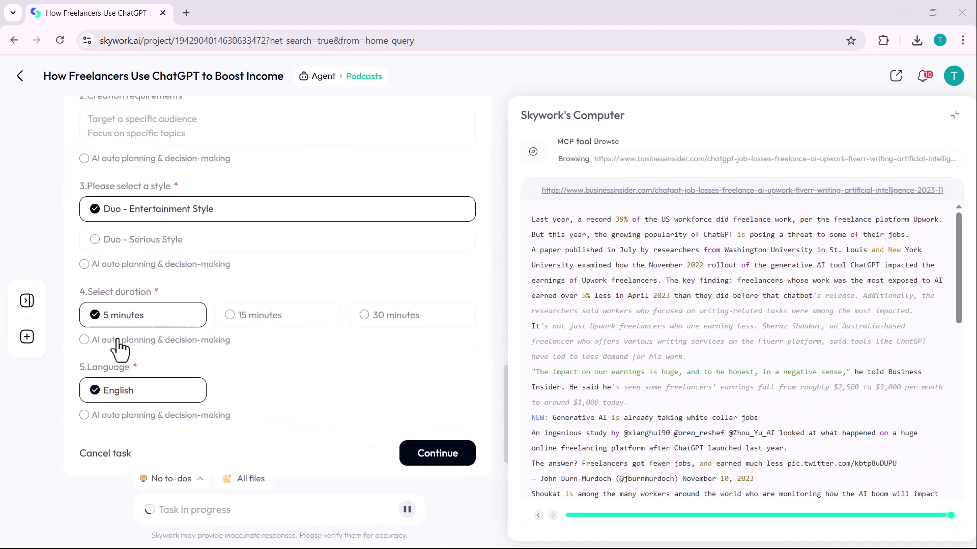
Approve the duo-style podcast settings and to-do plan, then play the 6:37 episode.
{"action": "left_click", "coordinate": [433, 400]}
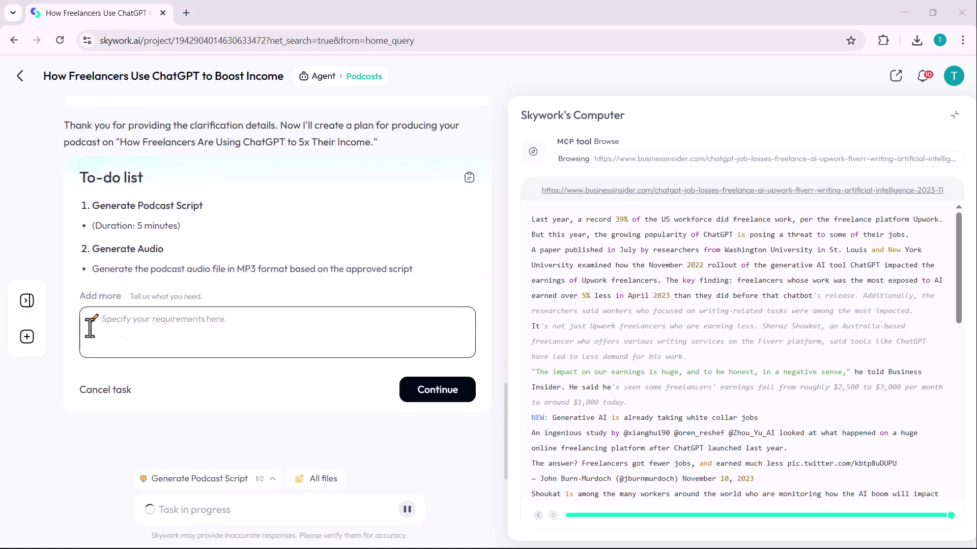
{"action": "left_click", "coordinate": [434, 393]}
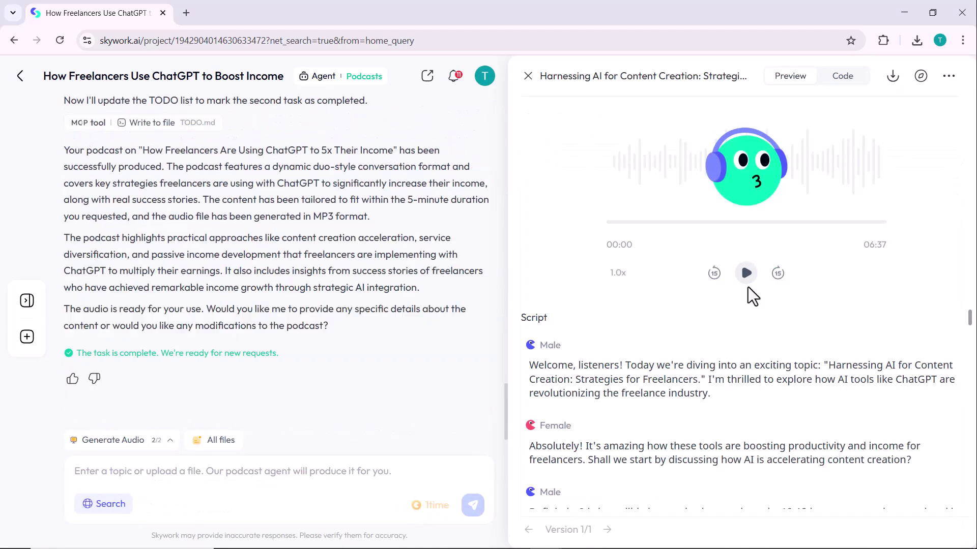
{"action": "left_click", "coordinate": [747, 284]}
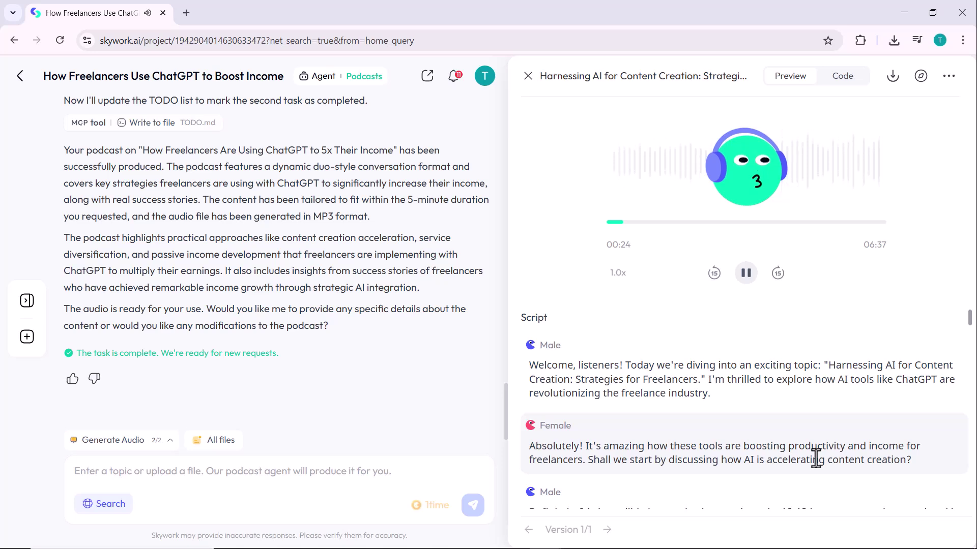
{"action": "scroll", "coordinate": [748, 408], "scroll_direction": "down", "scroll_amount": 2}
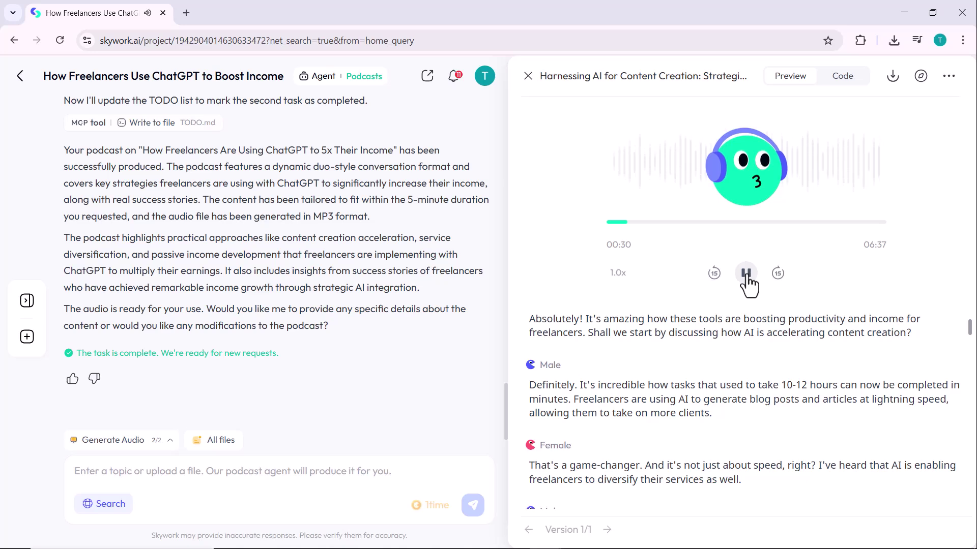
Pause the podcast at 0:30 and bring up the MP3 or Markdown download choice.
{"action": "left_click", "coordinate": [746, 276]}
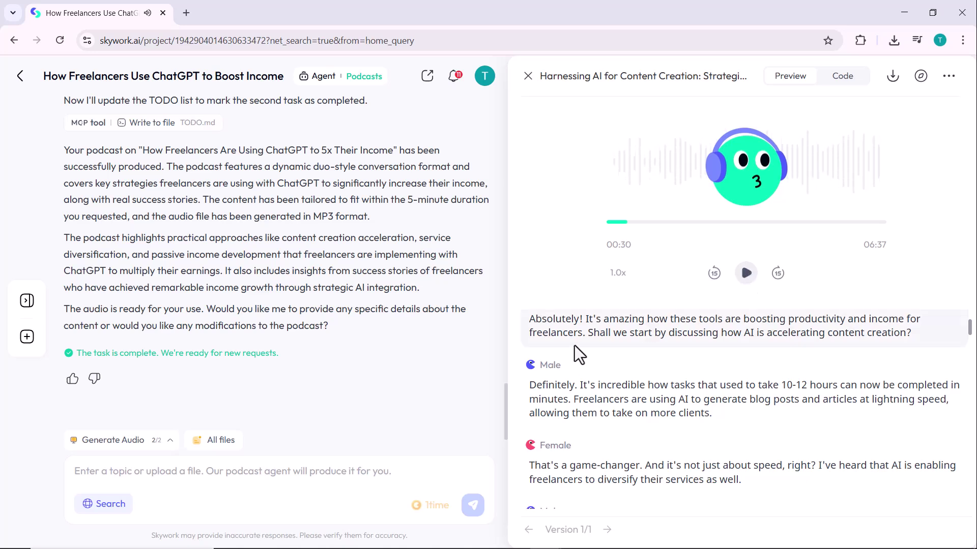
{"action": "left_click", "coordinate": [892, 76]}
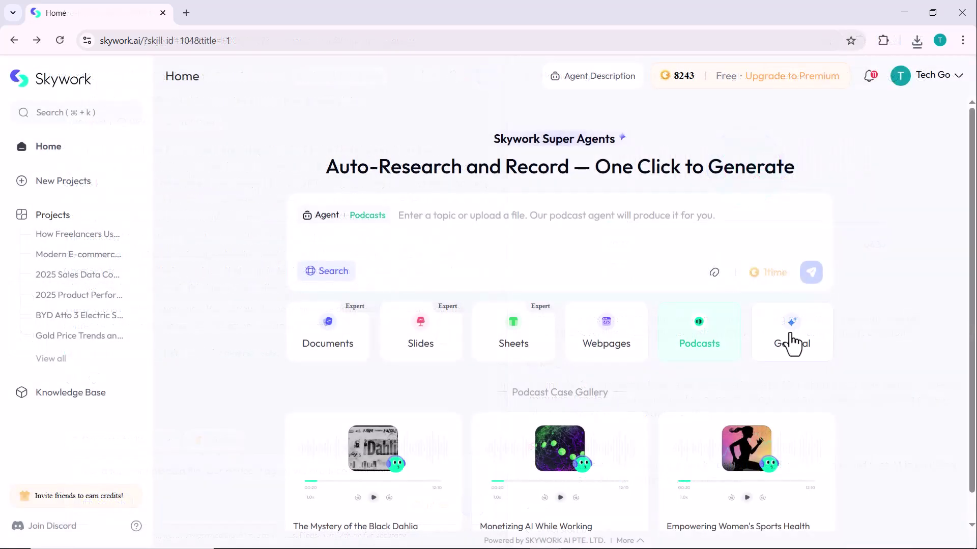
Select the General agent and browse its General Case Gallery examples.
{"action": "left_click", "coordinate": [793, 345]}
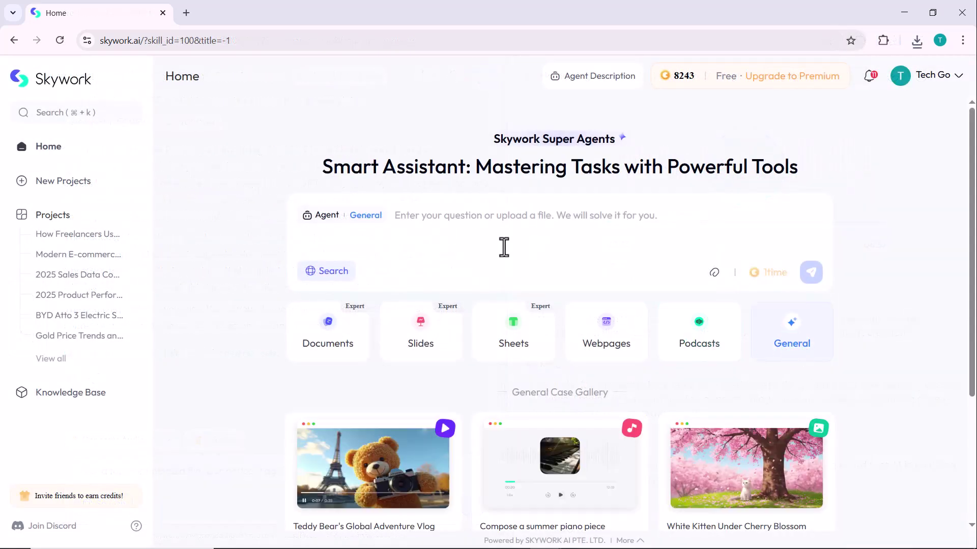
{"action": "scroll", "coordinate": [478, 408], "scroll_direction": "down", "scroll_amount": 1}
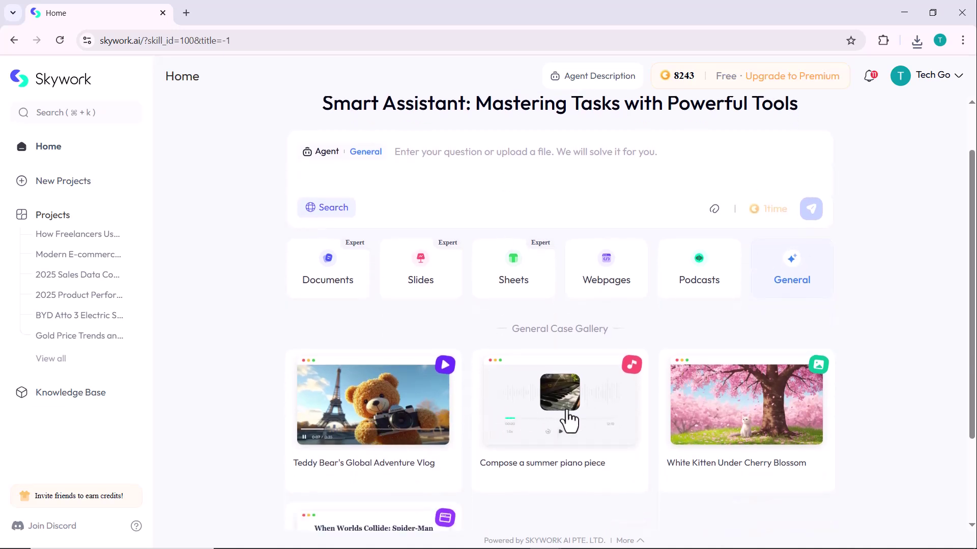
{"action": "scroll", "coordinate": [768, 434], "scroll_direction": "down", "scroll_amount": 2}
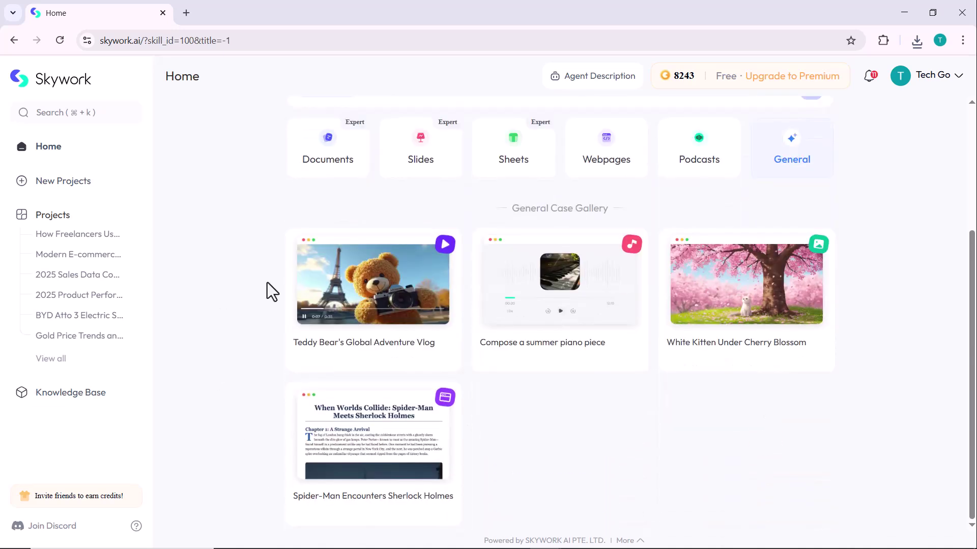
{"action": "left_click", "coordinate": [327, 309]}
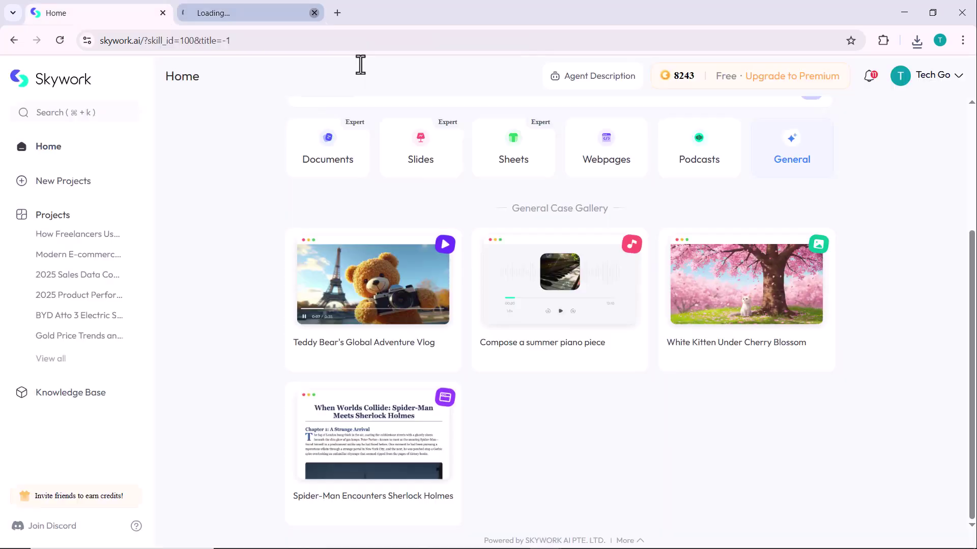
{"action": "scroll", "coordinate": [506, 312], "scroll_direction": "up", "scroll_amount": 3}
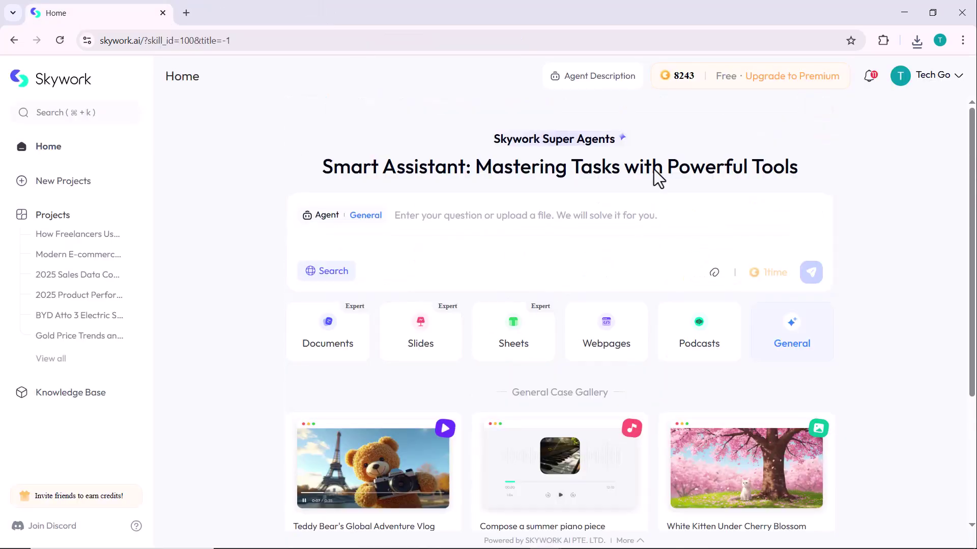